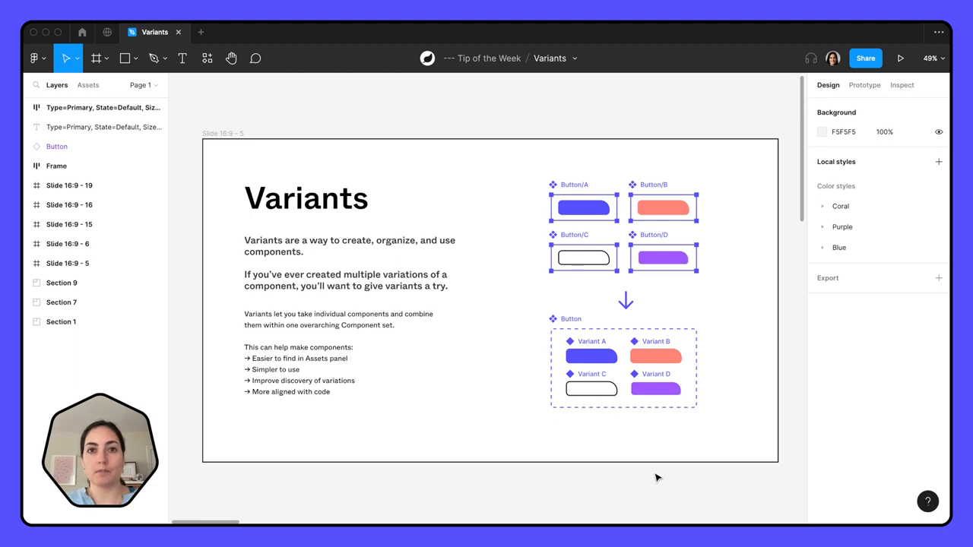
# Examine the Section 1 comparison of button components, checking the individual components' names and layout against the variants set
pyautogui.hscroll(10, 658, 478)
pyautogui.hscroll(-1, 657, 478)
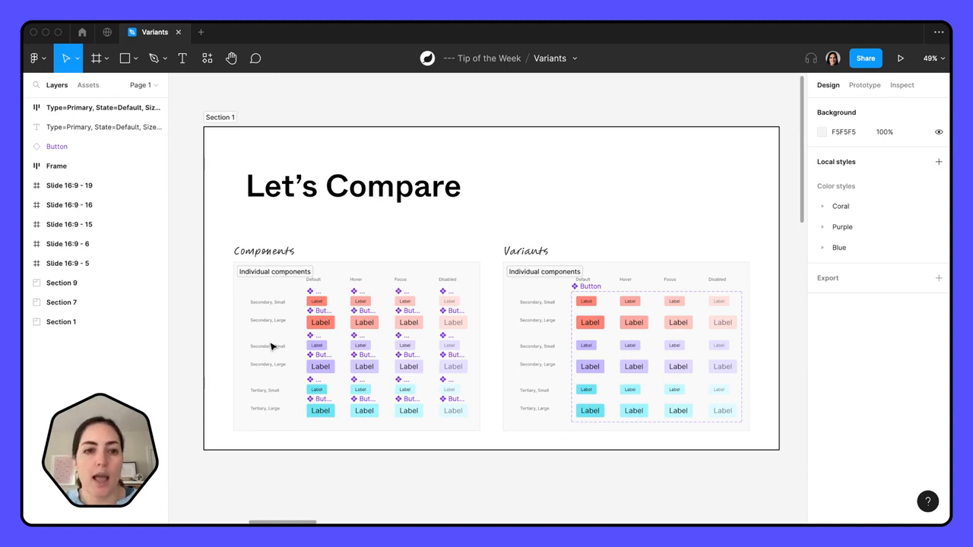
pyautogui.keyDown('ctrl'); pyautogui.scroll(3, 271, 347); pyautogui.keyUp('ctrl')
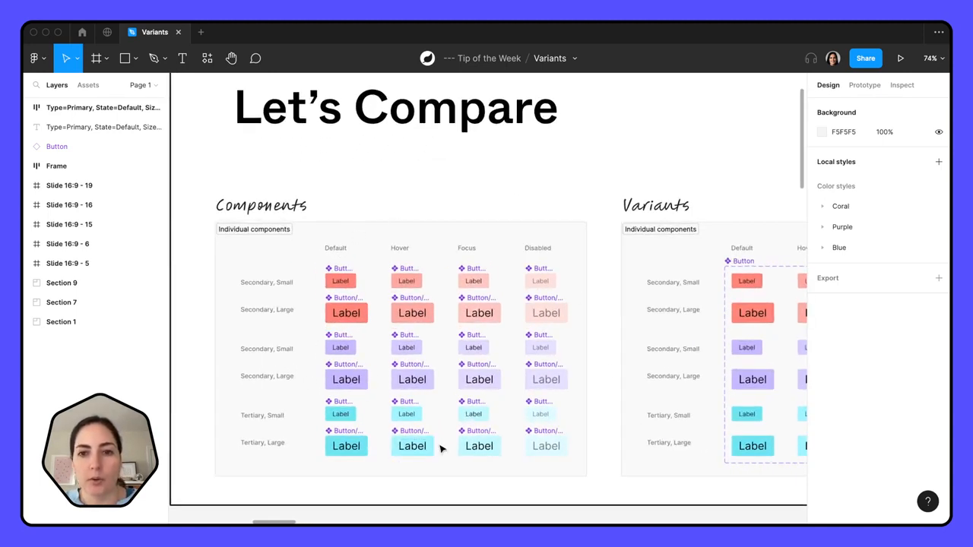
pyautogui.hscroll(5, 404, 276)
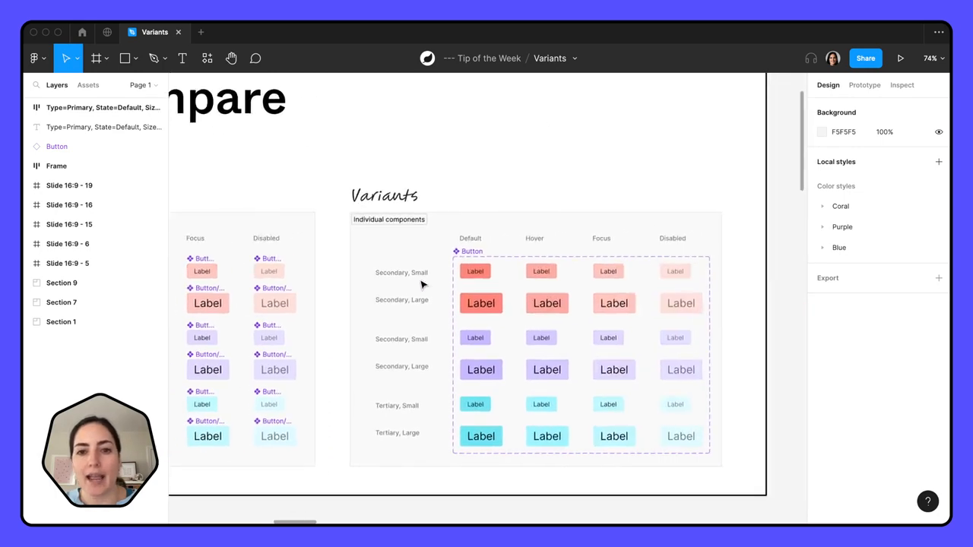
pyautogui.keyDown('ctrl'); pyautogui.scroll(-3, 451, 366); pyautogui.keyUp('ctrl')
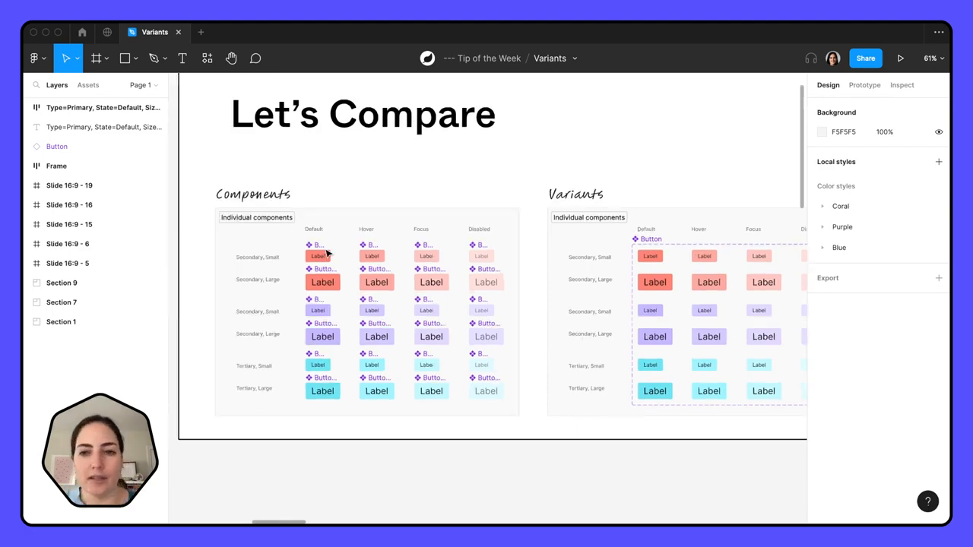
pyautogui.hscroll(2, 327, 253)
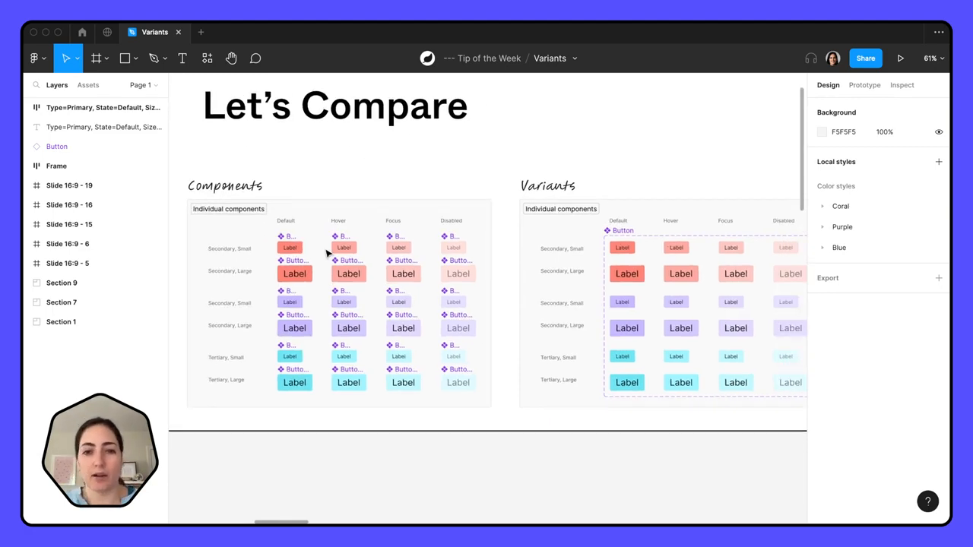
pyautogui.keyDown('ctrl'); pyautogui.scroll(5, 278, 243); pyautogui.keyUp('ctrl')
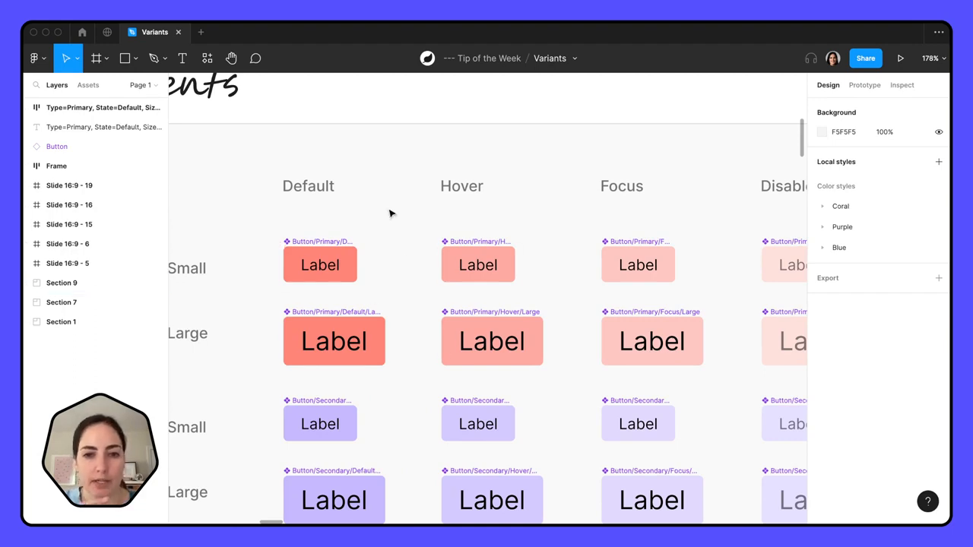
pyautogui.keyDown('ctrl'); pyautogui.scroll(-5, 389, 213); pyautogui.keyUp('ctrl')
pyautogui.hscroll(5, 391, 211)
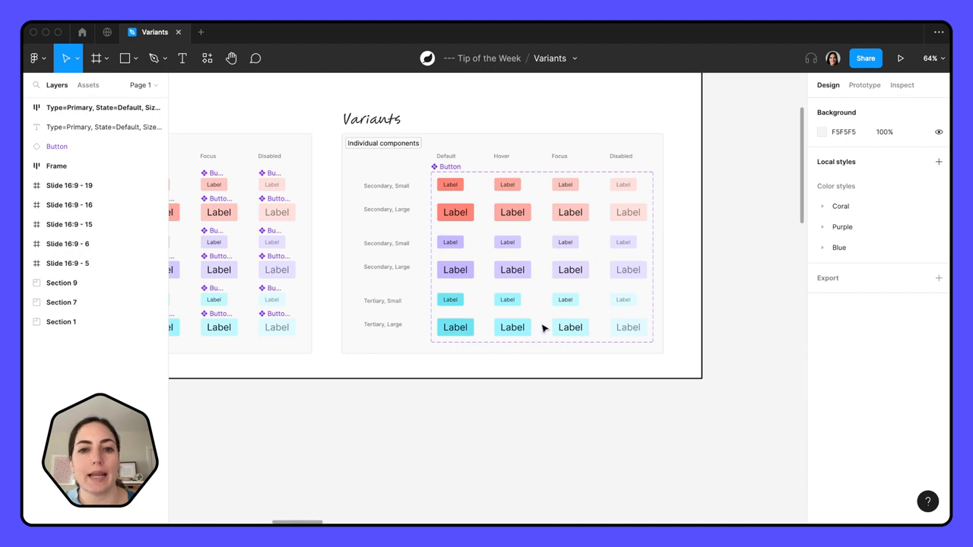
pyautogui.hscroll(-5, 498, 398)
pyautogui.scroll(1, 498, 398)
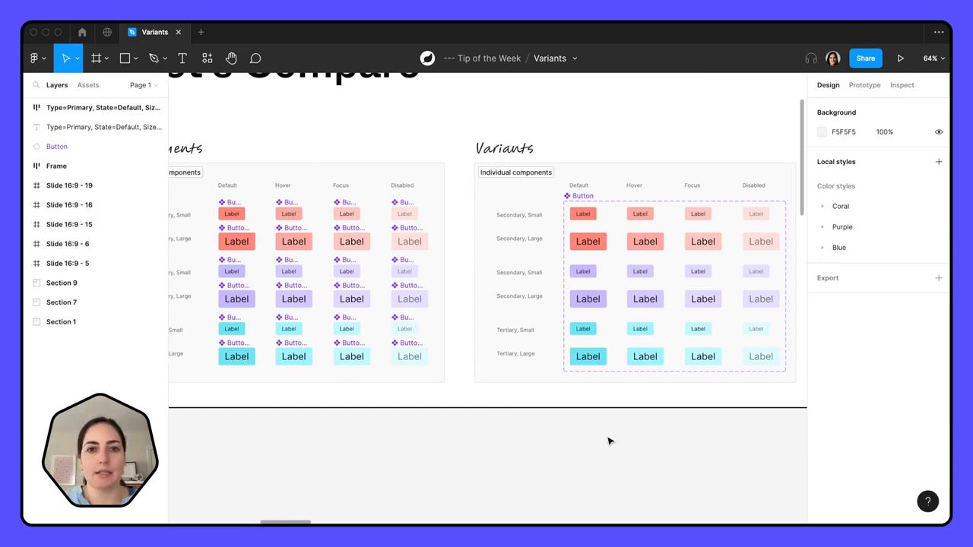
# Inspect the component-based and variant-based button instances on the second Let's Compare slide against their source sets in Section 1
pyautogui.hscroll(9, 608, 442)
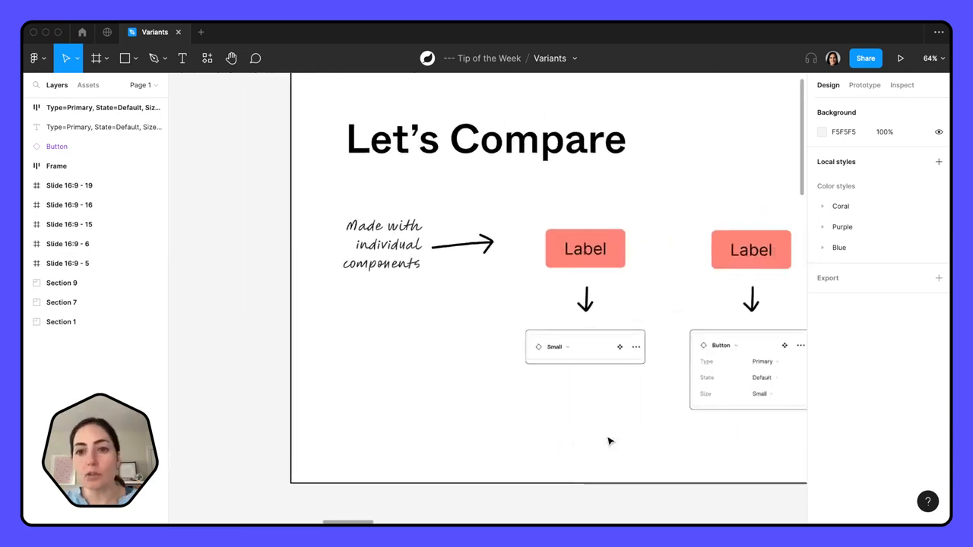
pyautogui.scroll(-3, 608, 442)
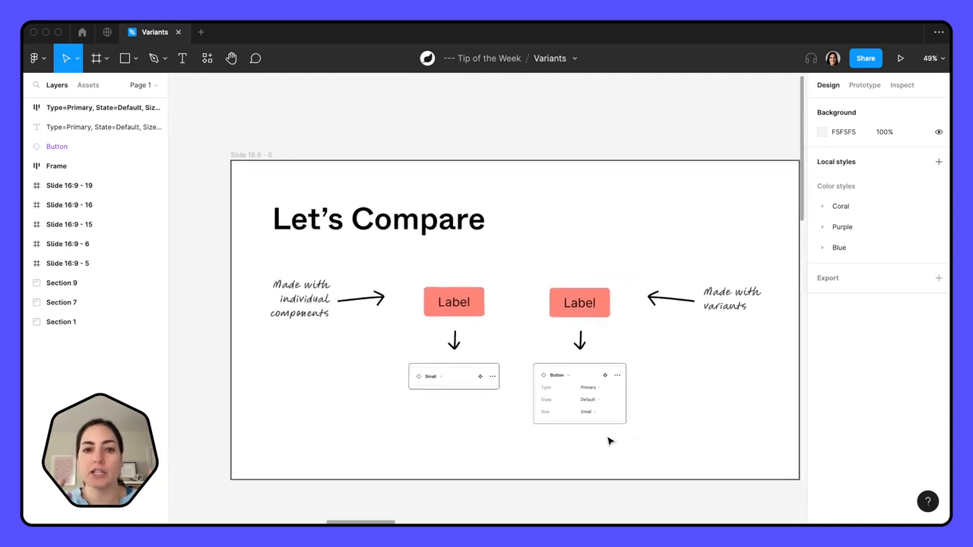
pyautogui.click(463, 311)
pyautogui.scroll(-5, 463, 311)
pyautogui.hscroll(-3, 463, 311)
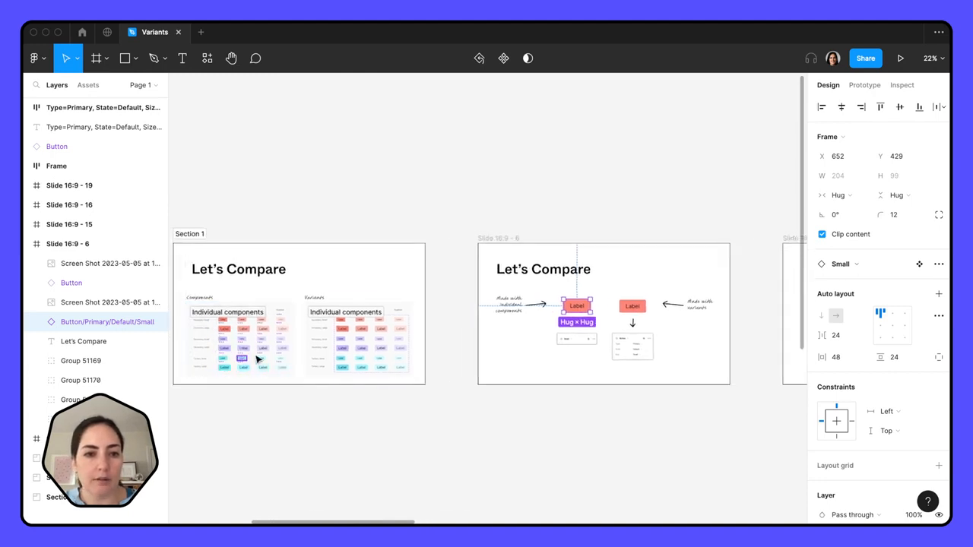
pyautogui.scroll(3, 236, 343)
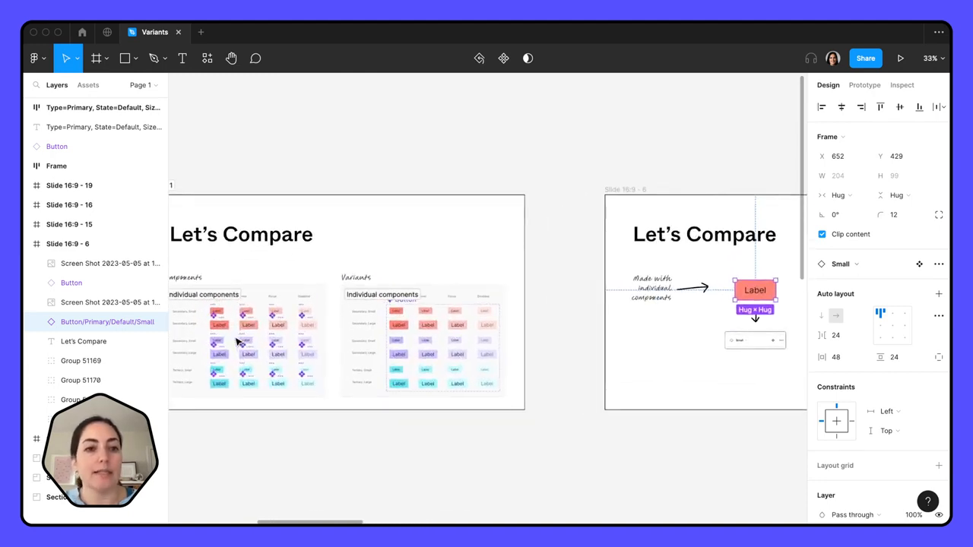
pyautogui.scroll(-2, 238, 342)
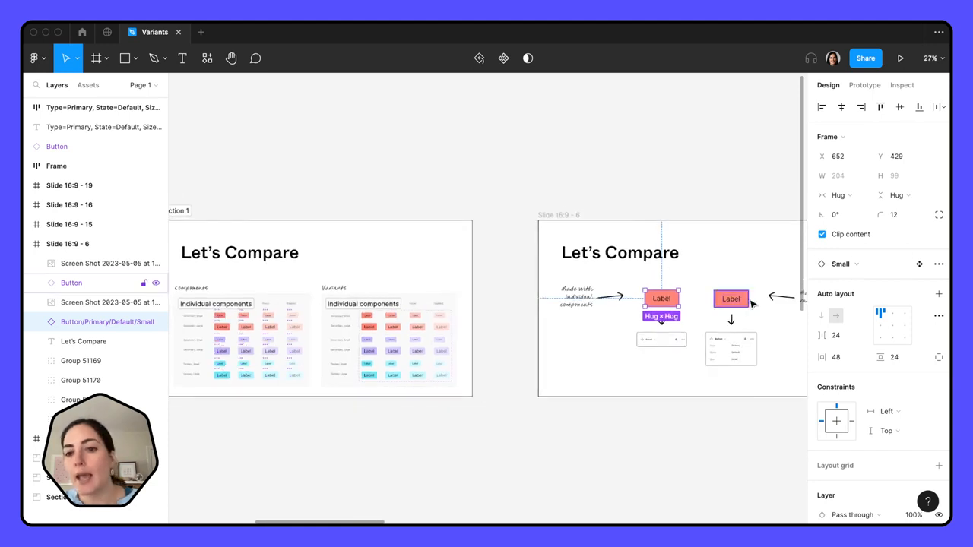
pyautogui.click(741, 300)
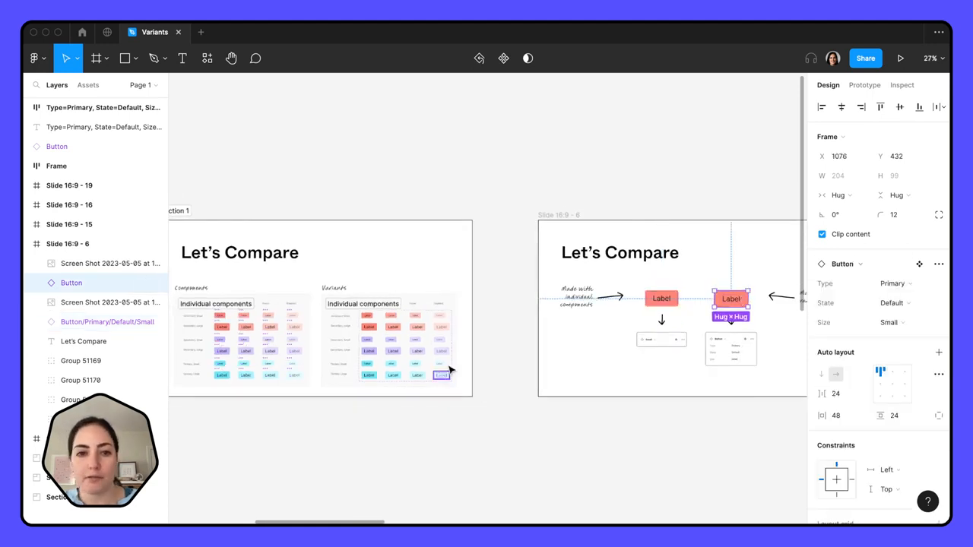
pyautogui.hscroll(3, 462, 432)
pyautogui.click(523, 409)
pyautogui.scroll(5, 522, 409)
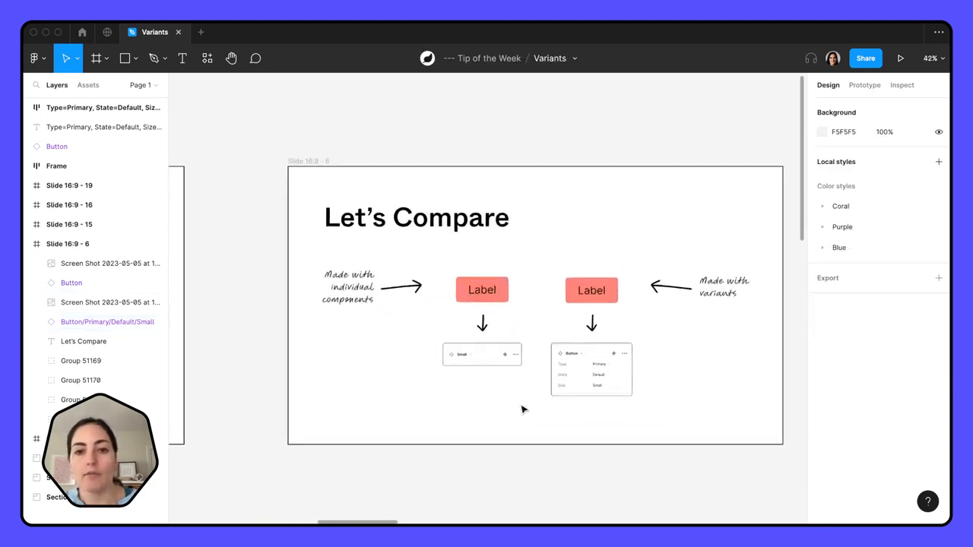
# Swap the button instance made with individual components for the local component Button/Tertiary/Disabled/Large
pyautogui.click(454, 263)
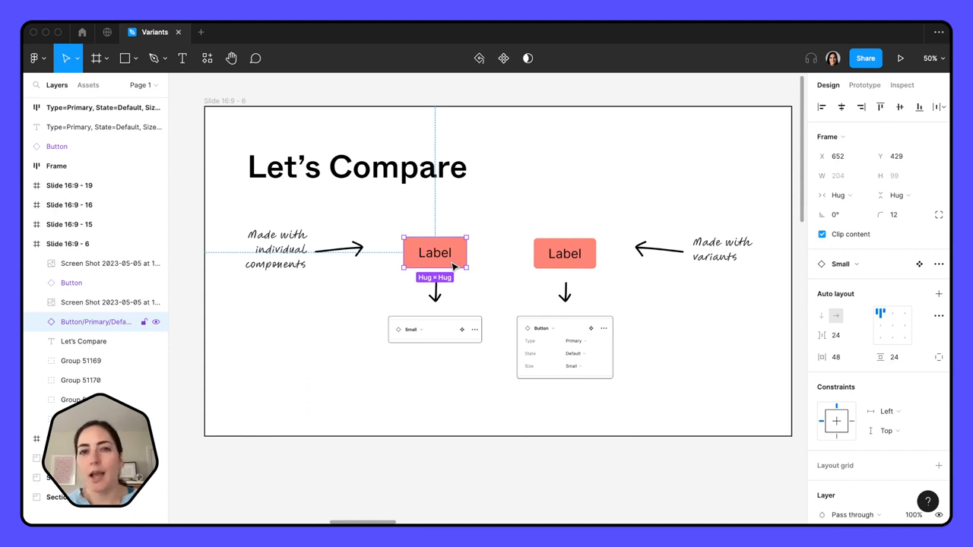
pyautogui.click(877, 266)
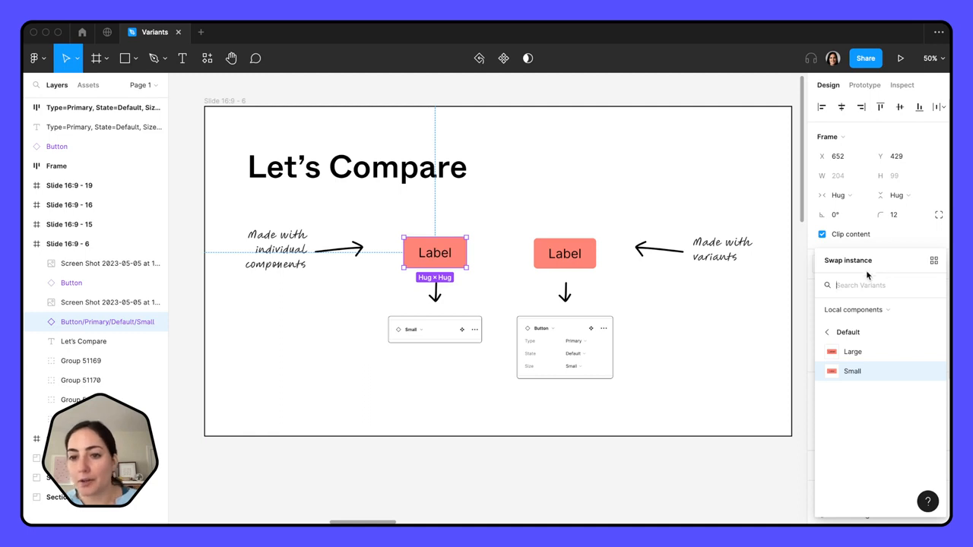
pyautogui.click(827, 333)
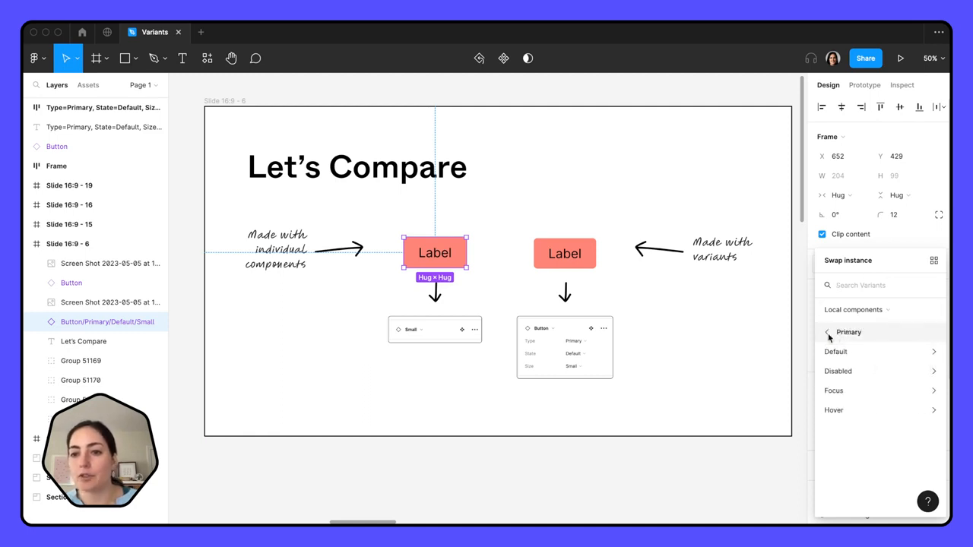
pyautogui.click(828, 333)
pyautogui.click(827, 333)
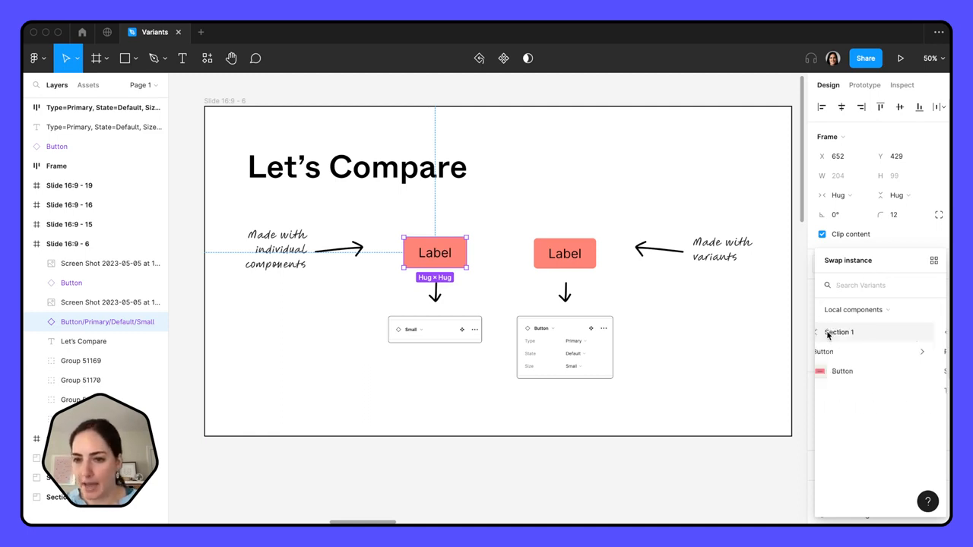
pyautogui.click(902, 369)
pyautogui.click(902, 351)
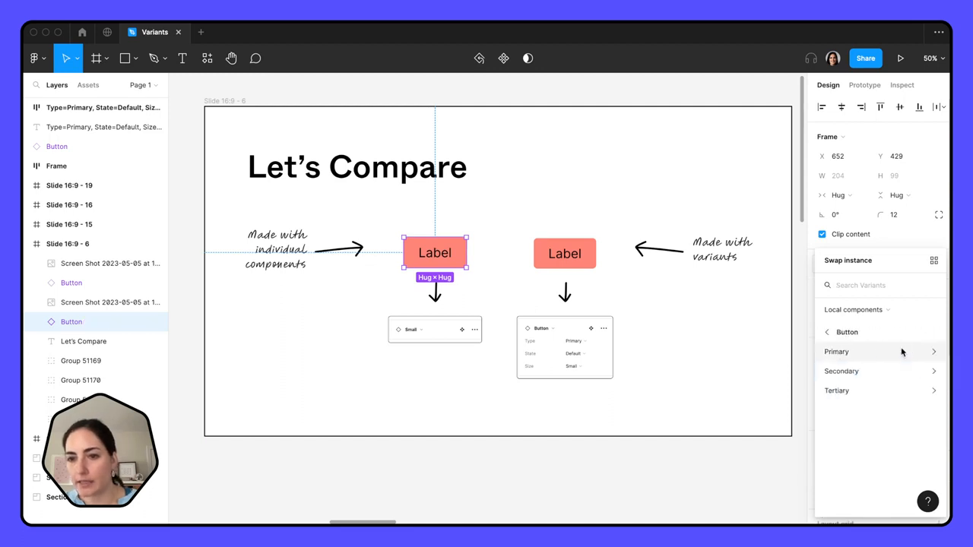
pyautogui.click(853, 393)
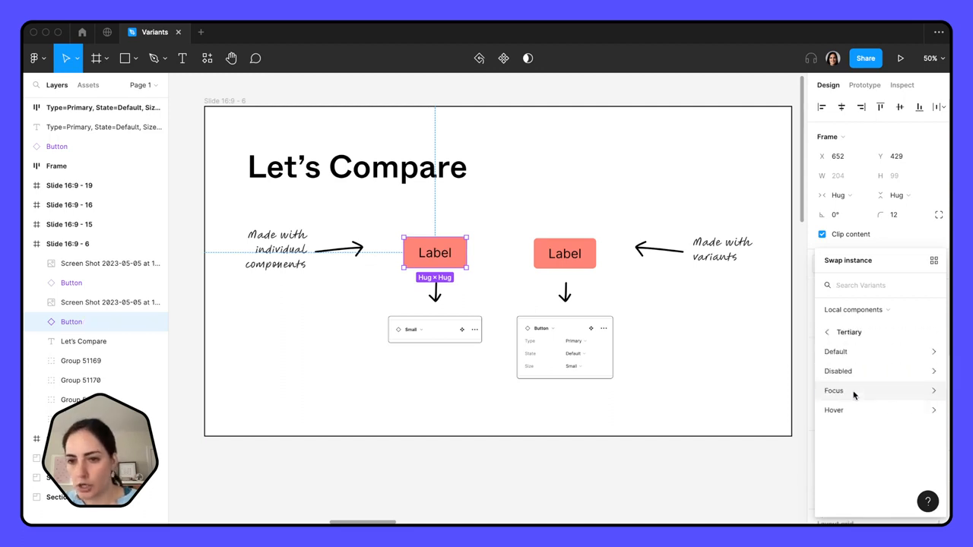
pyautogui.click(855, 373)
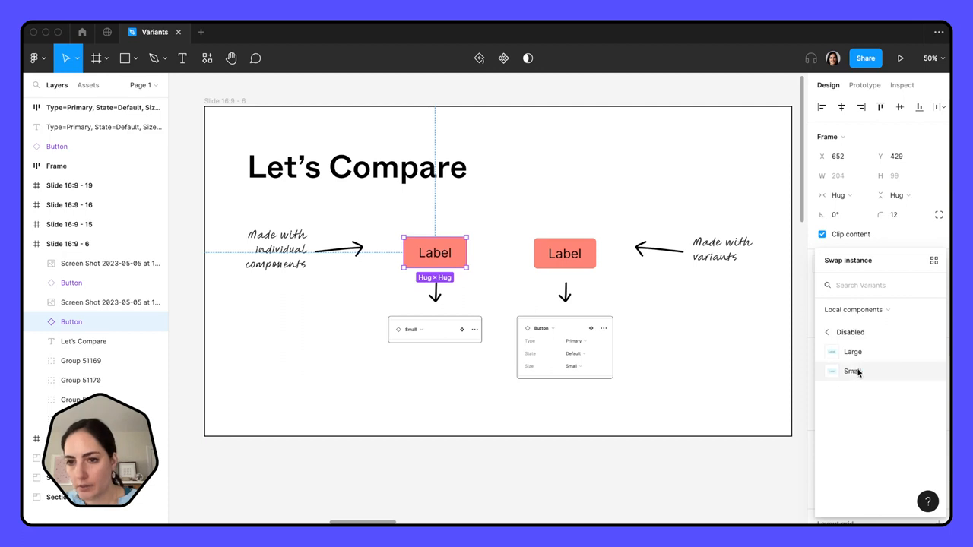
pyautogui.click(875, 352)
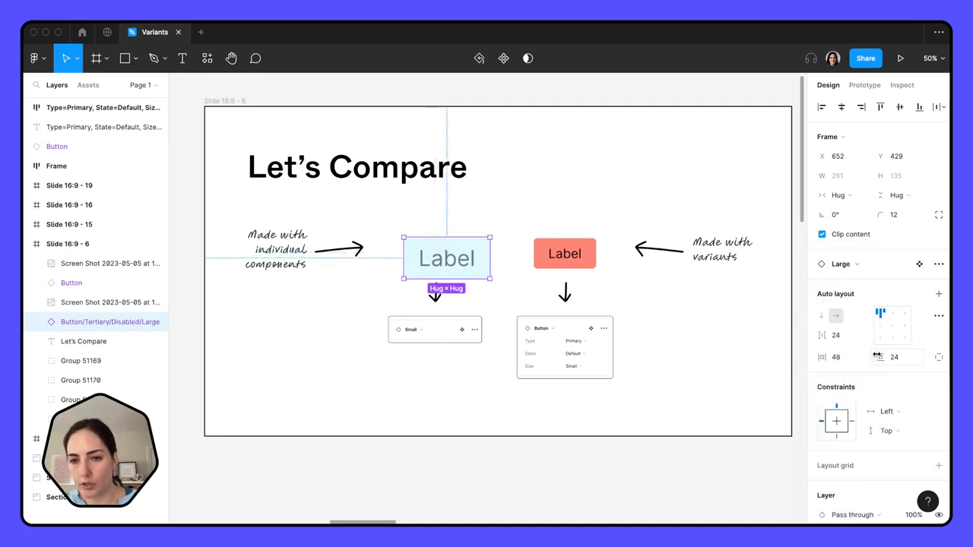
pyautogui.click(642, 331)
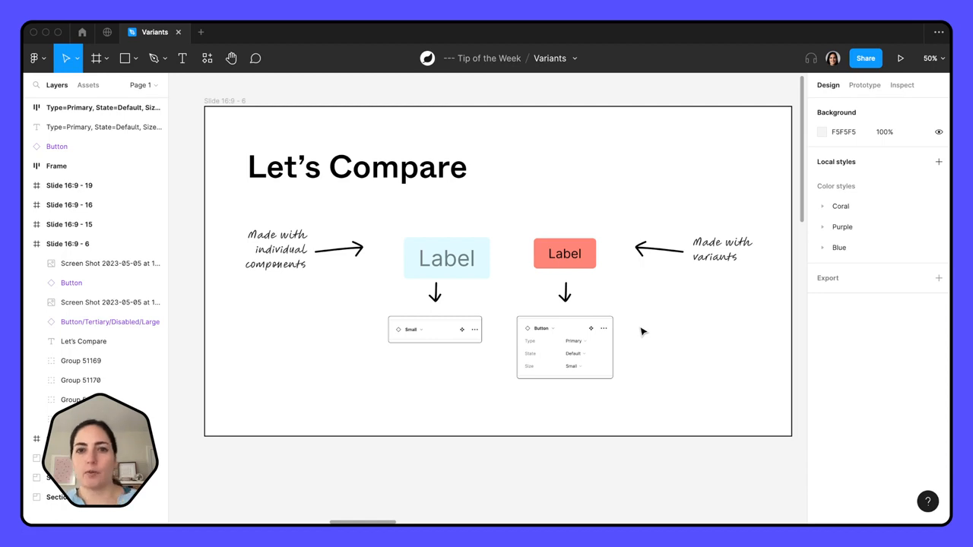
# Compare the instance-swap options and properties of the button made with individual components and the one made with variants
pyautogui.click(581, 261)
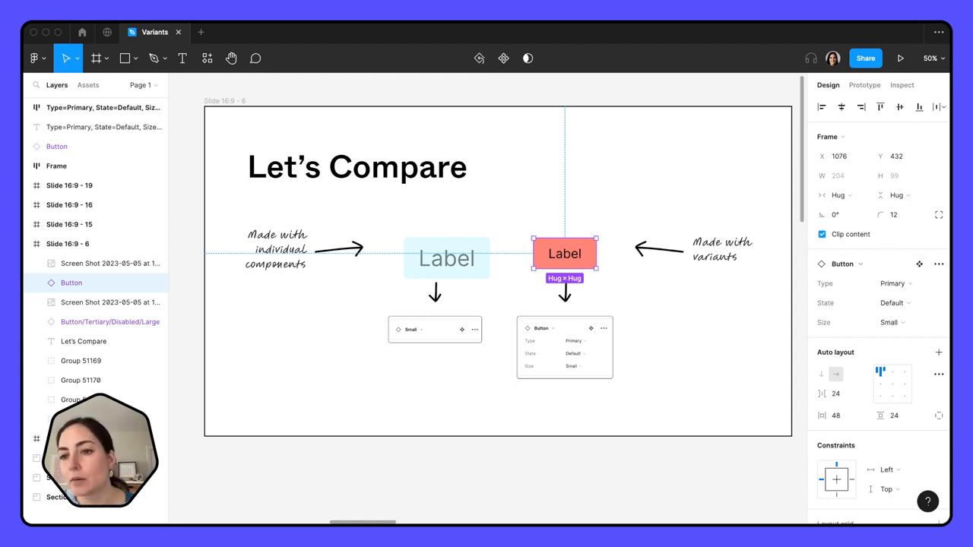
pyautogui.click(424, 254)
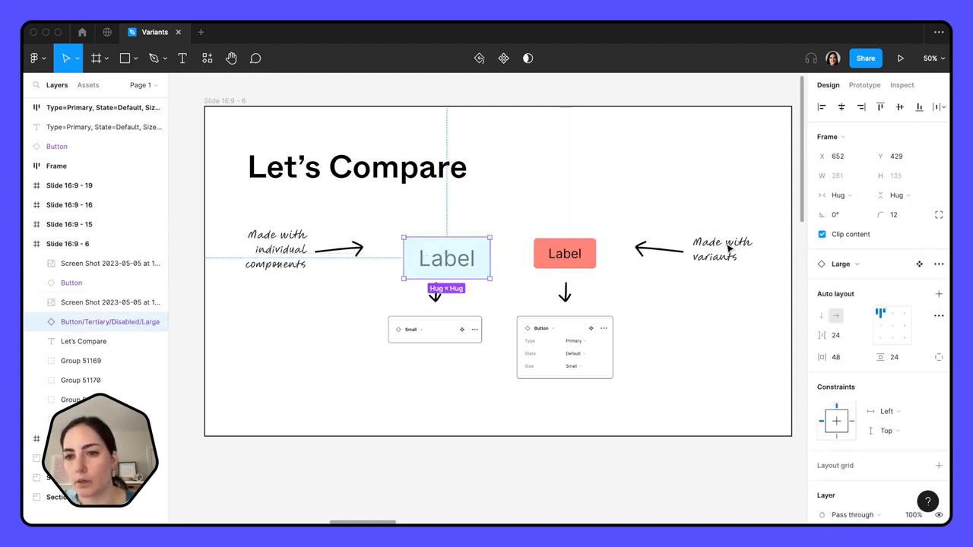
pyautogui.click(902, 267)
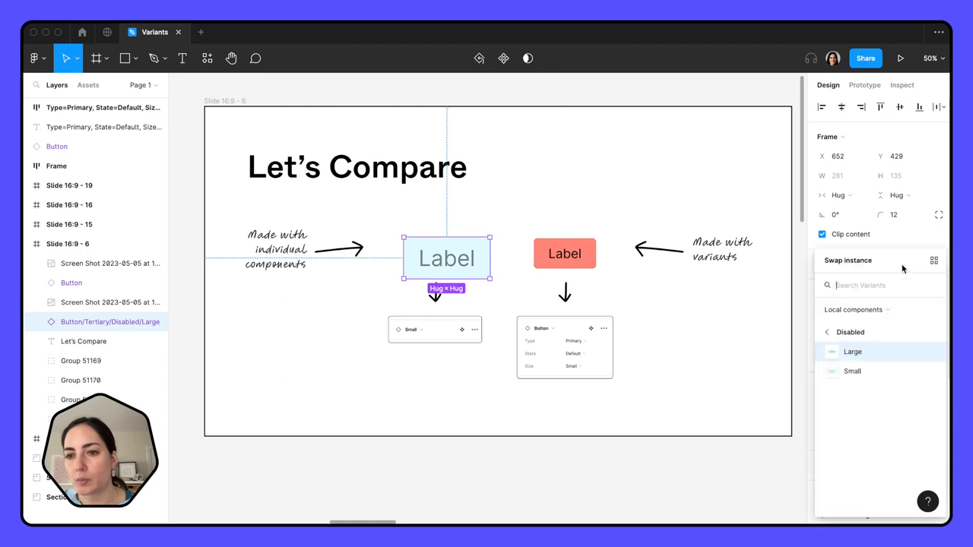
pyautogui.click(564, 254)
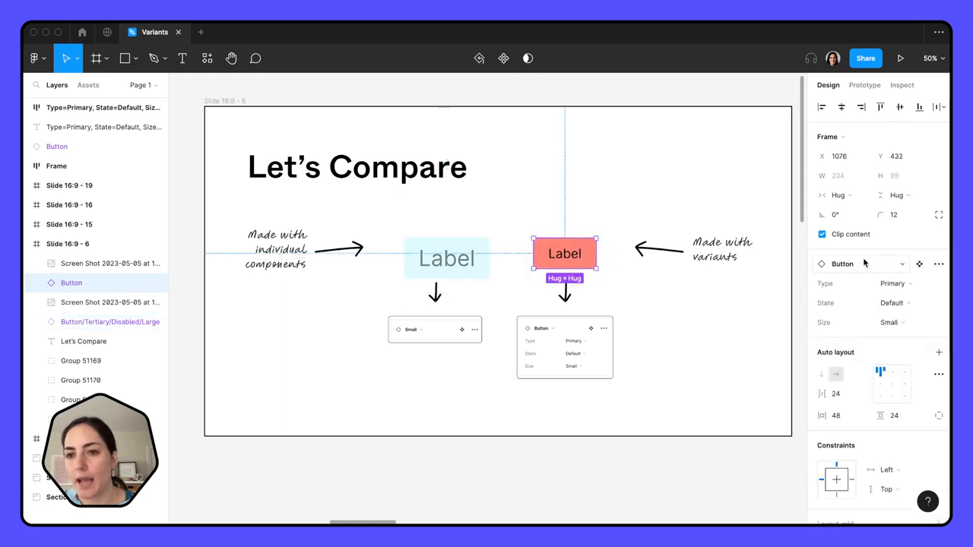
pyautogui.click(901, 265)
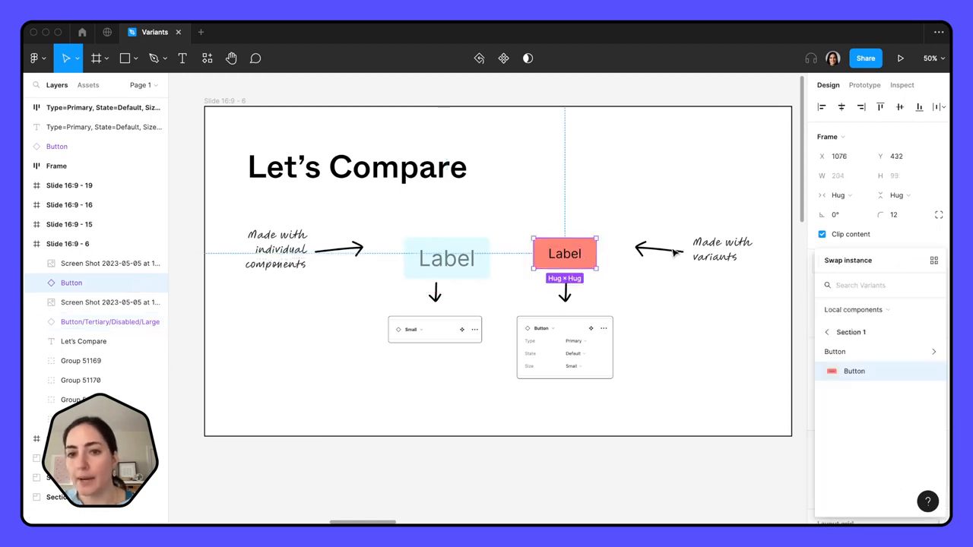
pyautogui.click(555, 219)
pyautogui.click(561, 264)
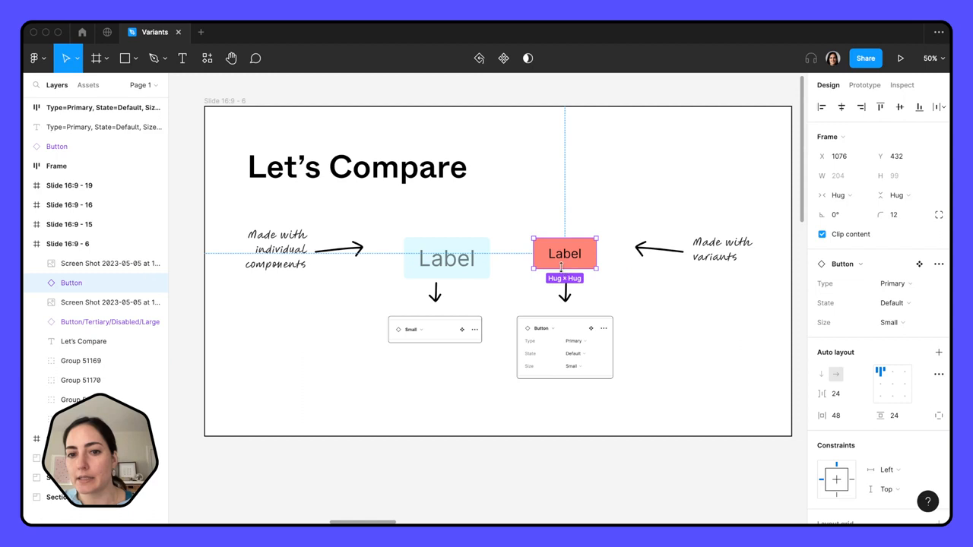
# Set the button instance made with variants to Type Tertiary, State Disabled and Size Large
pyautogui.click(910, 284)
pyautogui.click(897, 309)
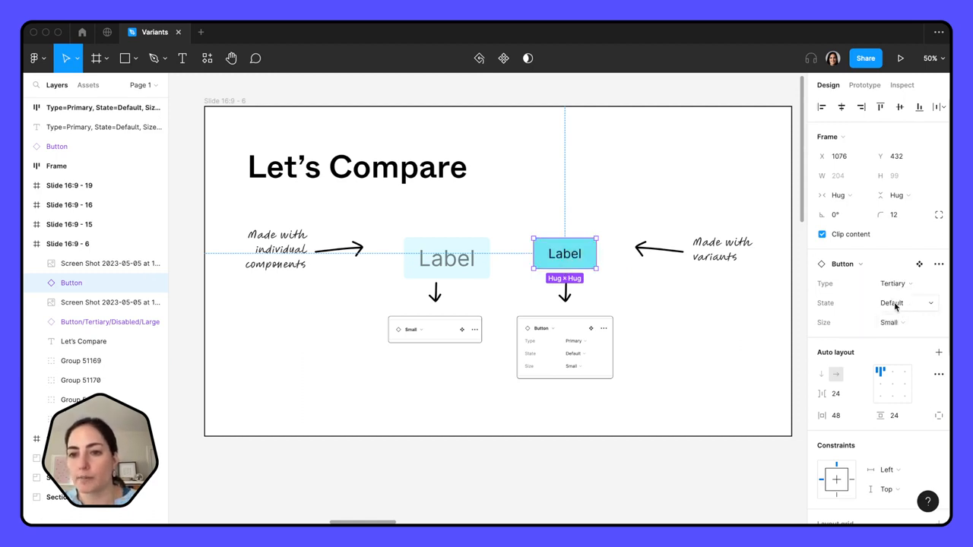
pyautogui.click(895, 304)
pyautogui.click(904, 322)
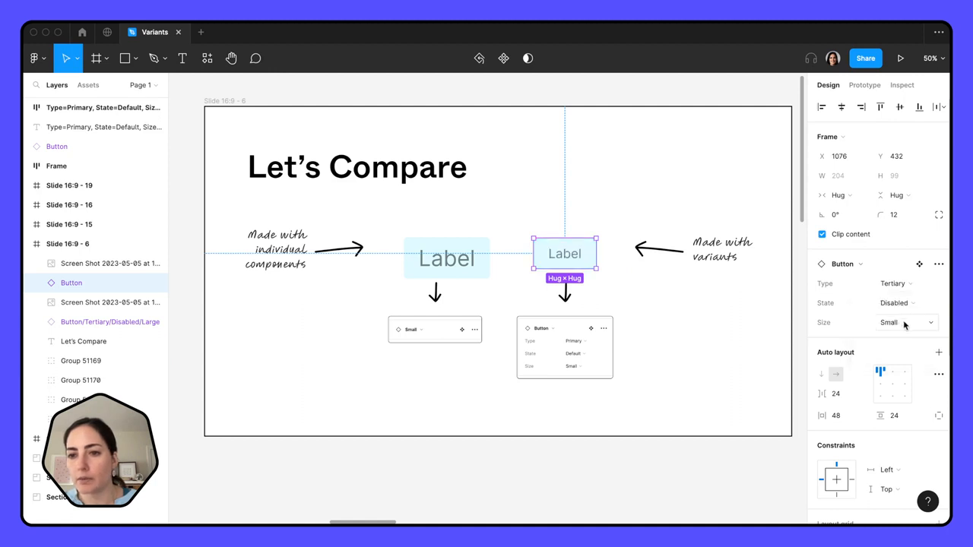
pyautogui.click(904, 323)
pyautogui.click(885, 306)
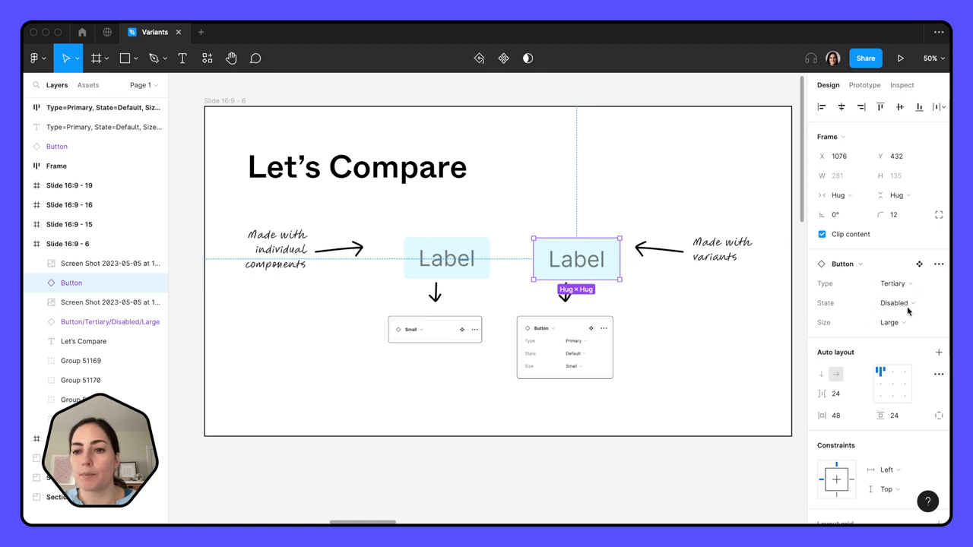
pyautogui.click(742, 408)
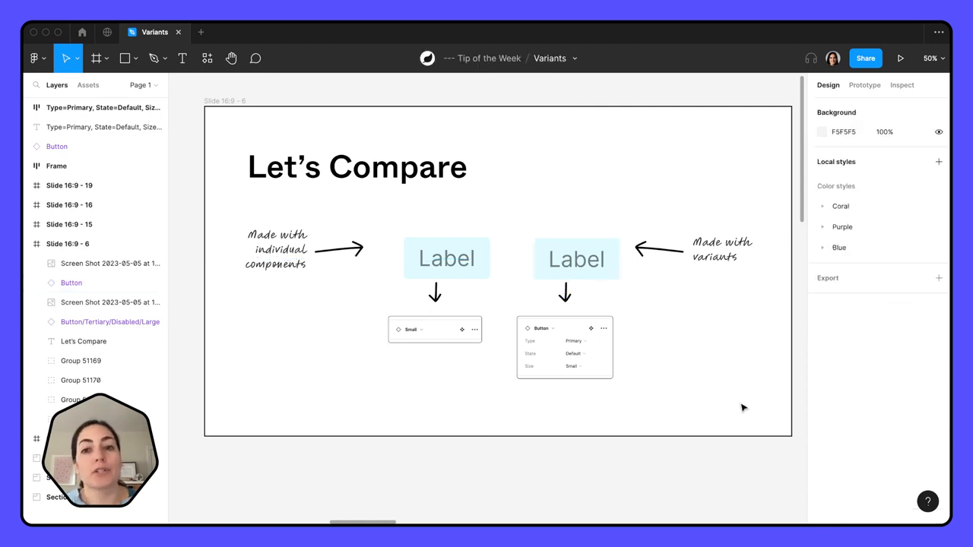
pyautogui.click(589, 270)
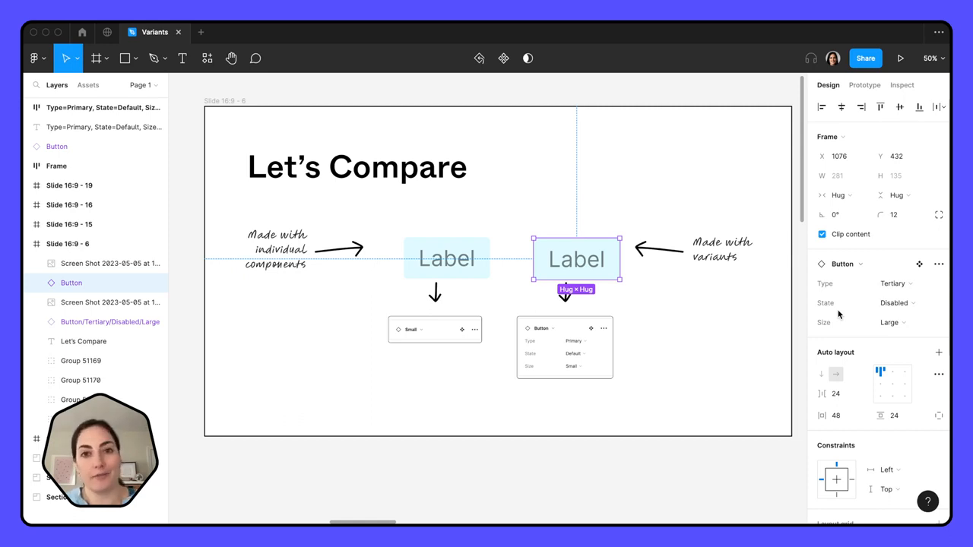
# Compare the individual button components and the variant set in the Variants section with the standalone coral button frame
pyautogui.click(745, 341)
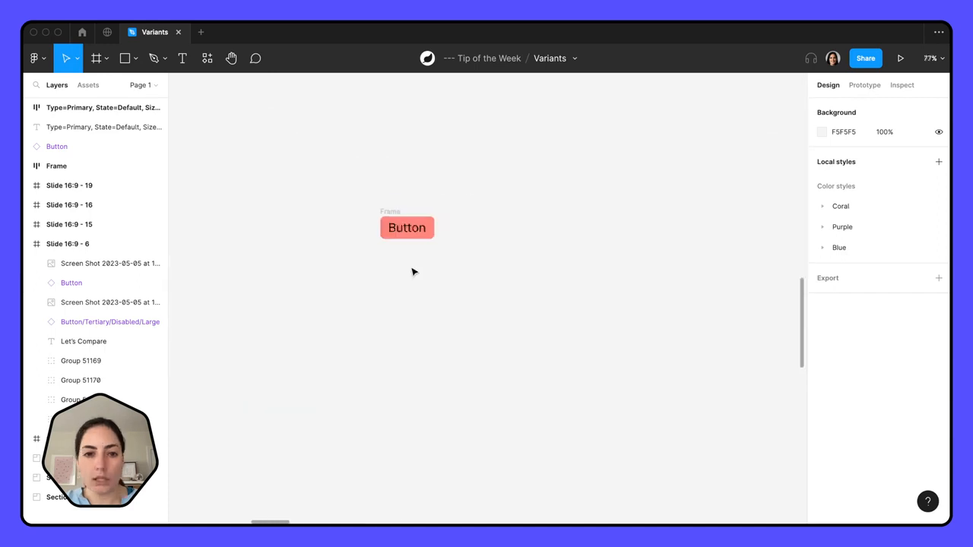
pyautogui.scroll(5, 412, 273)
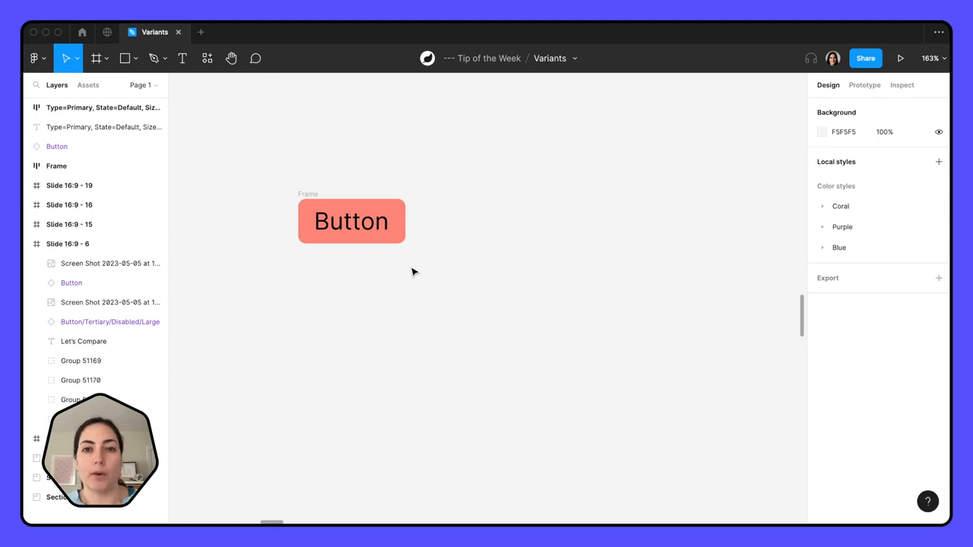
pyautogui.scroll(-5, 413, 272)
pyautogui.scroll(6, 413, 272)
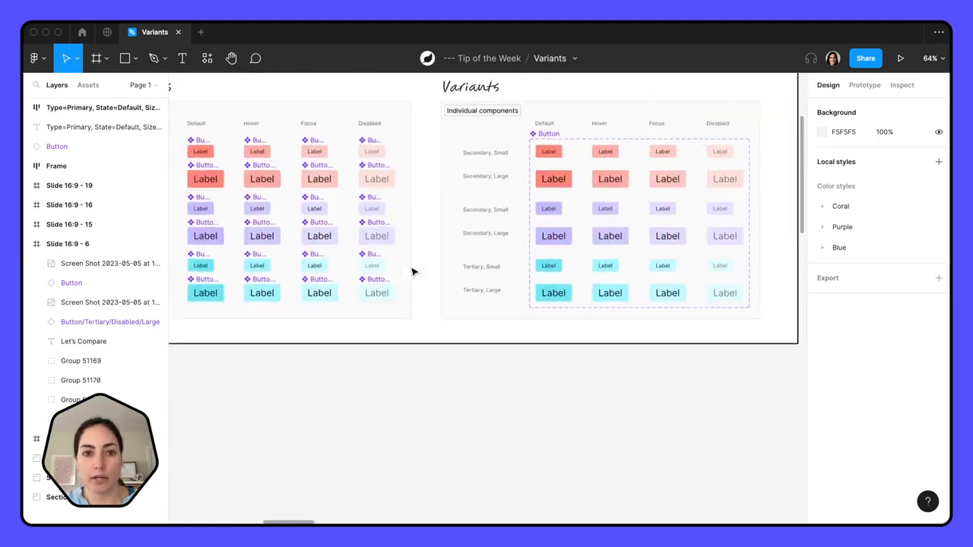
pyautogui.hscroll(-2, 413, 273)
pyautogui.scroll(3, 360, 211)
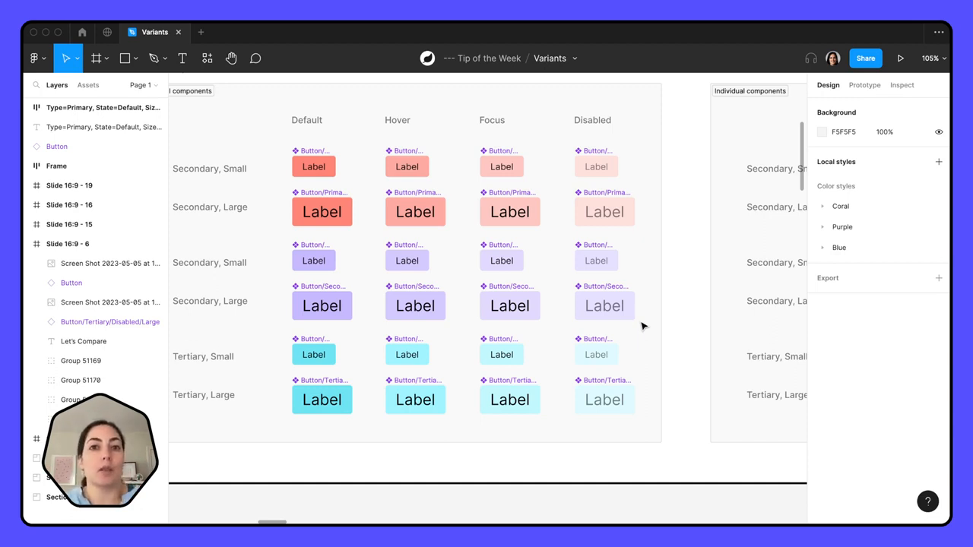
pyautogui.hscroll(5, 643, 326)
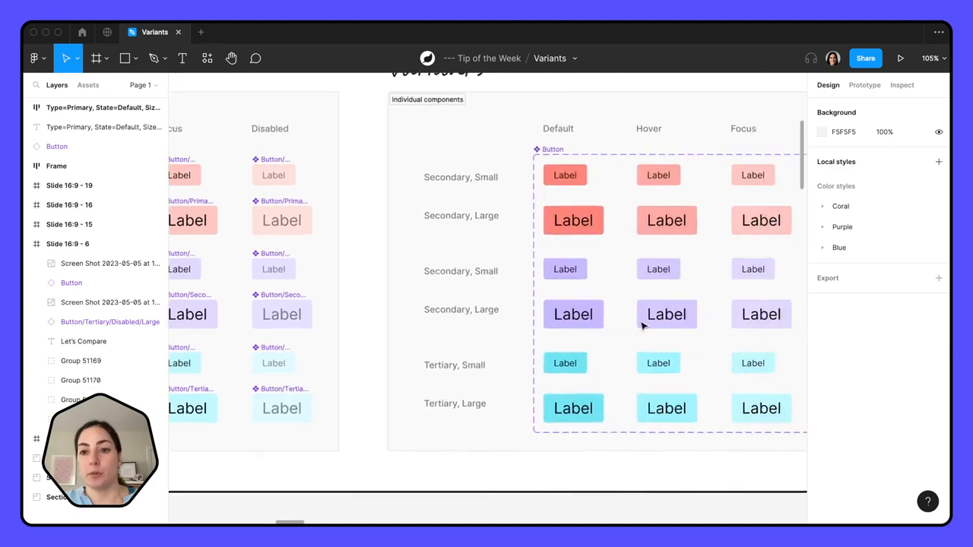
pyautogui.scroll(-4, 676, 355)
pyautogui.scroll(-5, 677, 356)
pyautogui.scroll(-3, 676, 355)
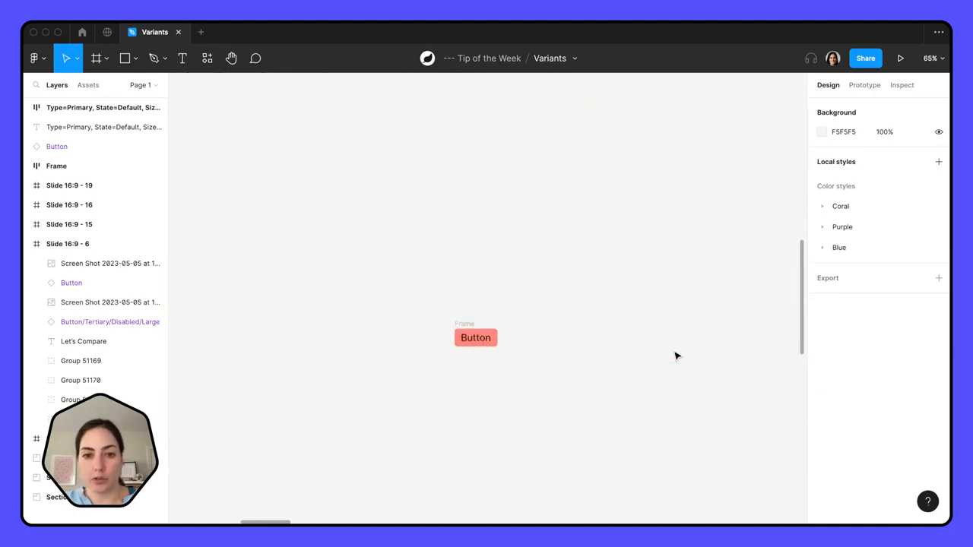
# Compare the coral button frame's layer name with the slash-separated component names such as Button/Primary/Default/Large
pyautogui.scroll(5, 516, 407)
pyautogui.click(389, 230)
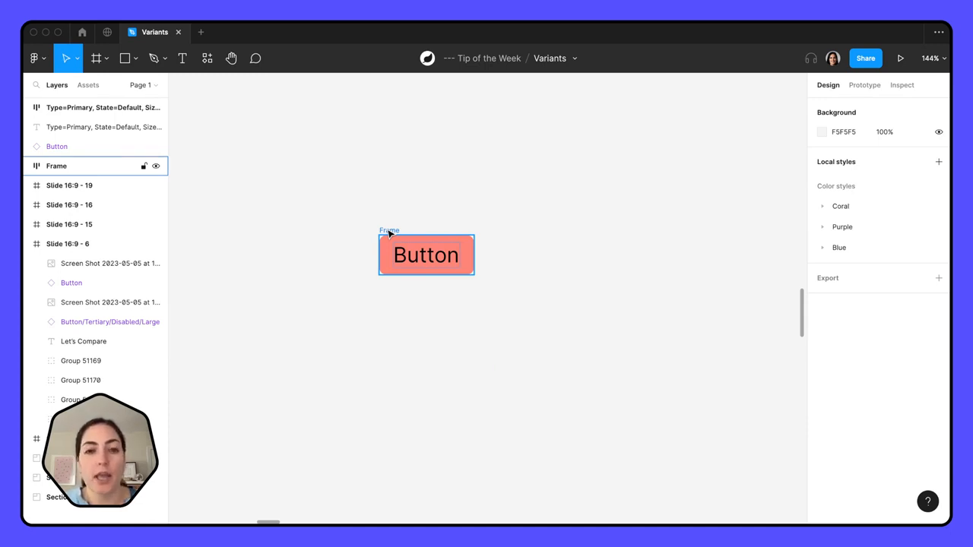
pyautogui.click(388, 230)
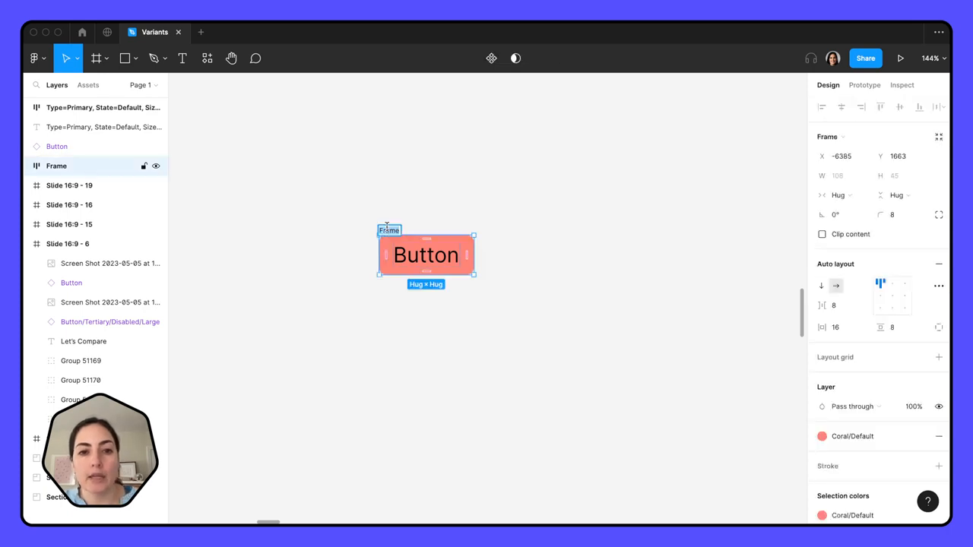
pyautogui.click(421, 200)
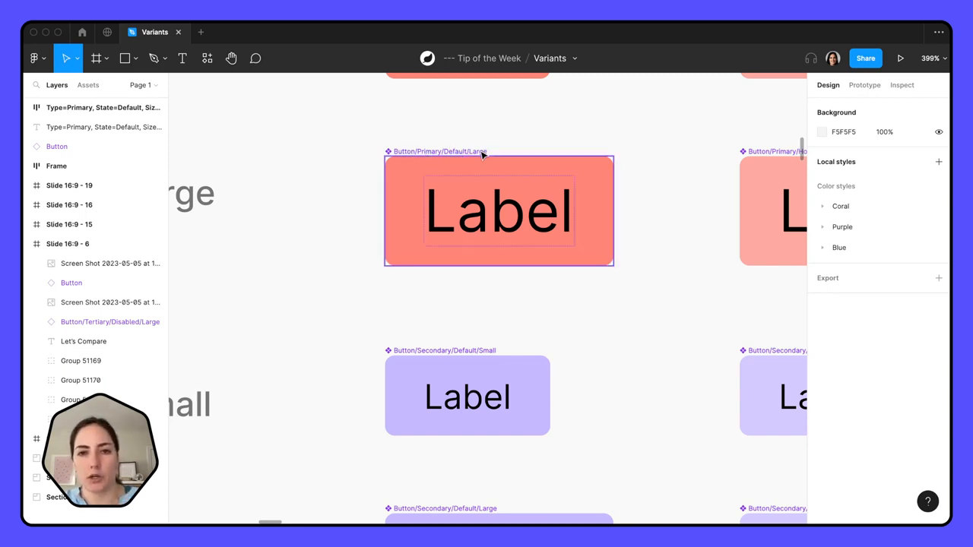
pyautogui.scroll(1, 403, 153)
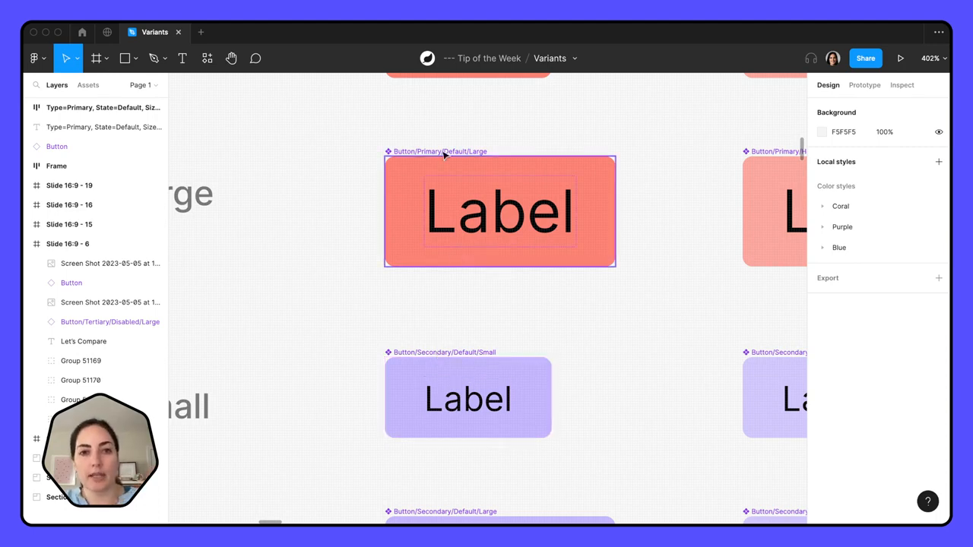
pyautogui.hscroll(5, 495, 152)
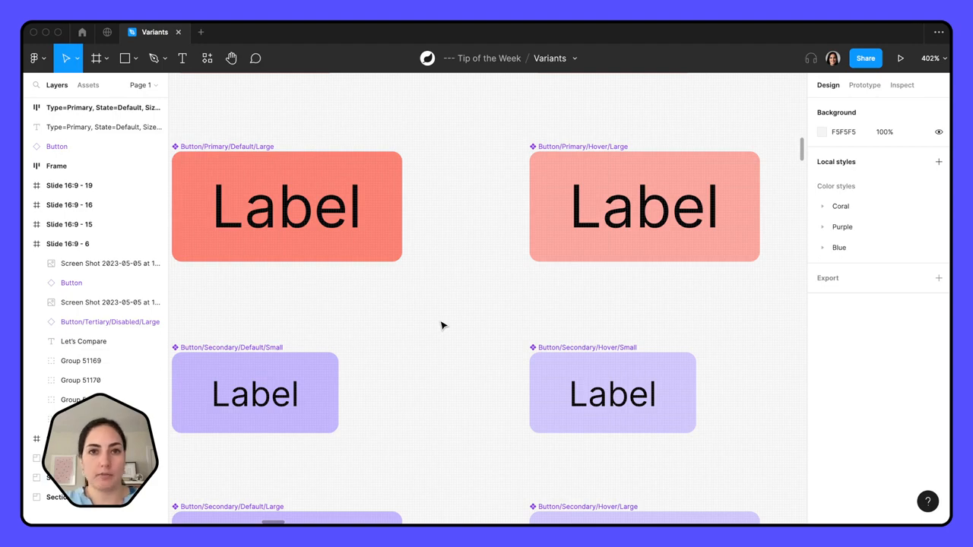
# Rename the standalone coral button frame to Button/Primary/Default/Small
pyautogui.scroll(-8, 443, 326)
pyautogui.scroll(-10, 429, 346)
pyautogui.scroll(6, 454, 207)
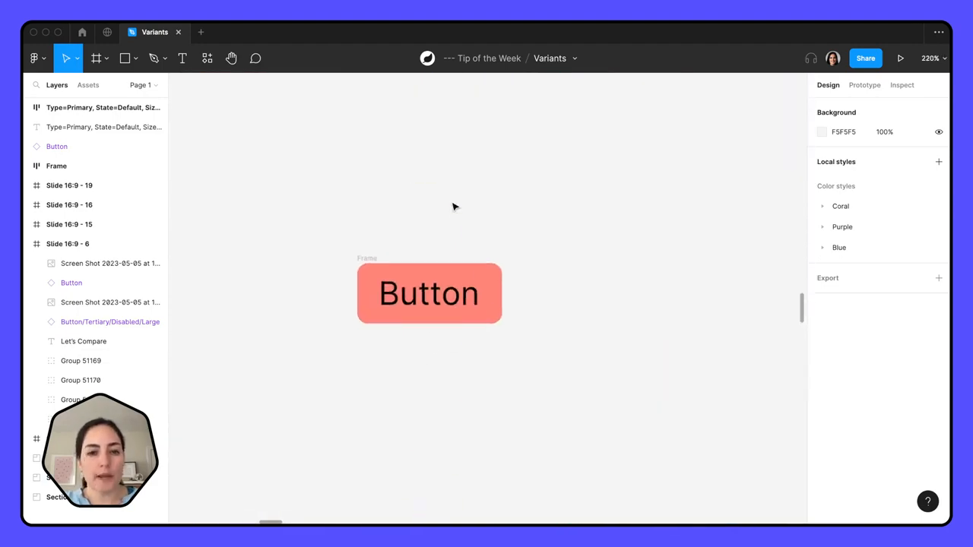
pyautogui.click(360, 258)
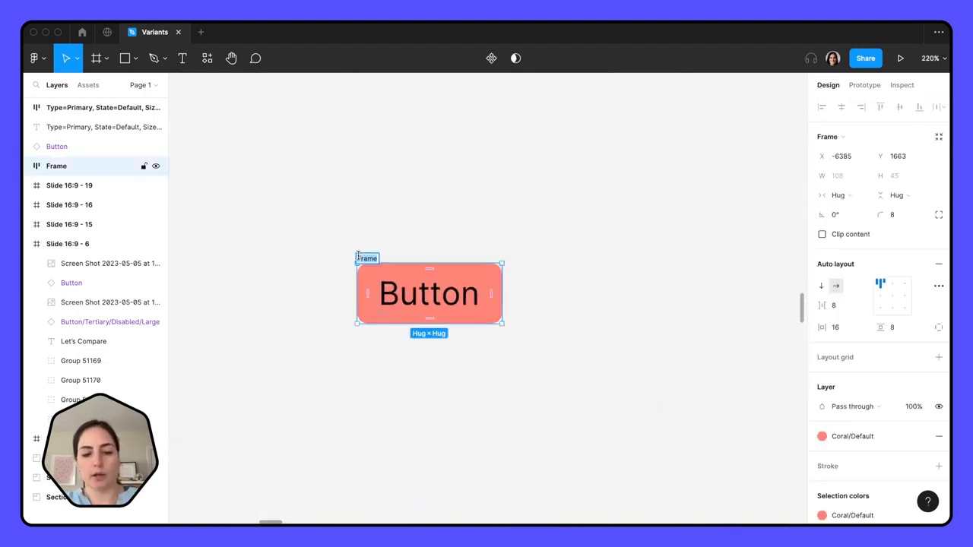
pyautogui.write('Button')
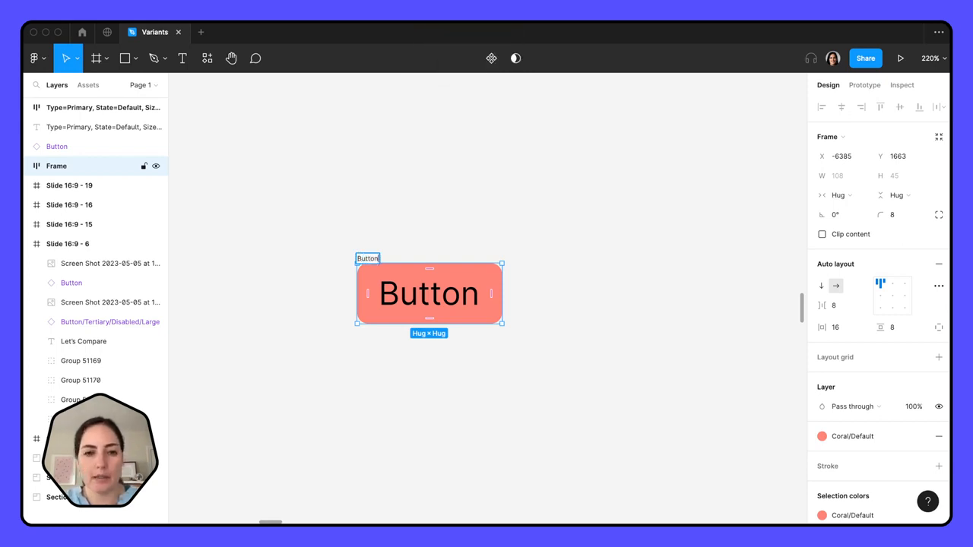
pyautogui.write('/Primary')
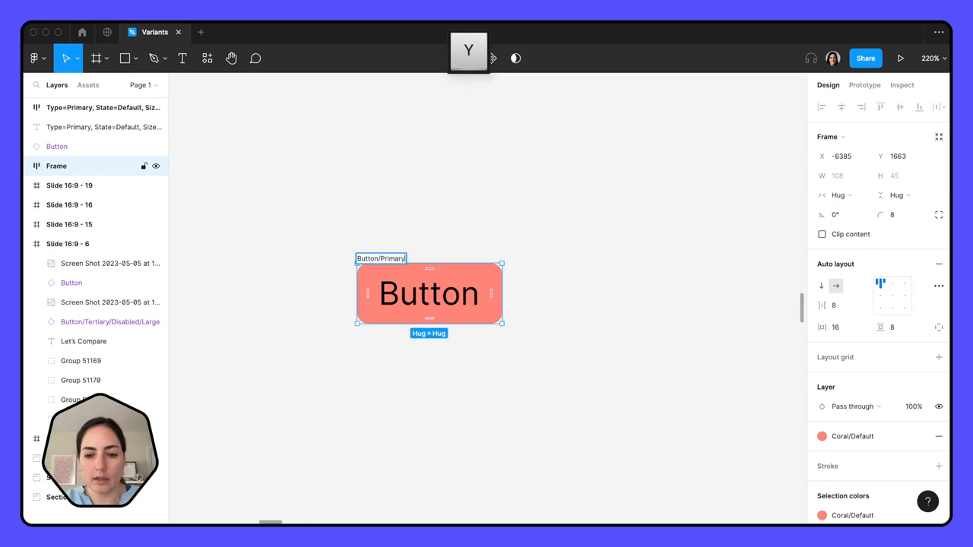
pyautogui.write('/Default')
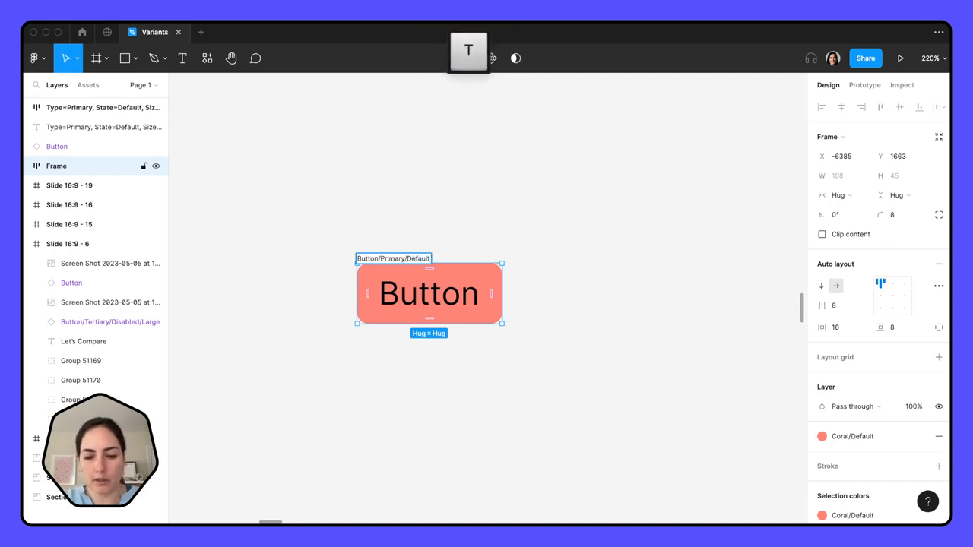
pyautogui.write('/Small')
pyautogui.click(387, 219)
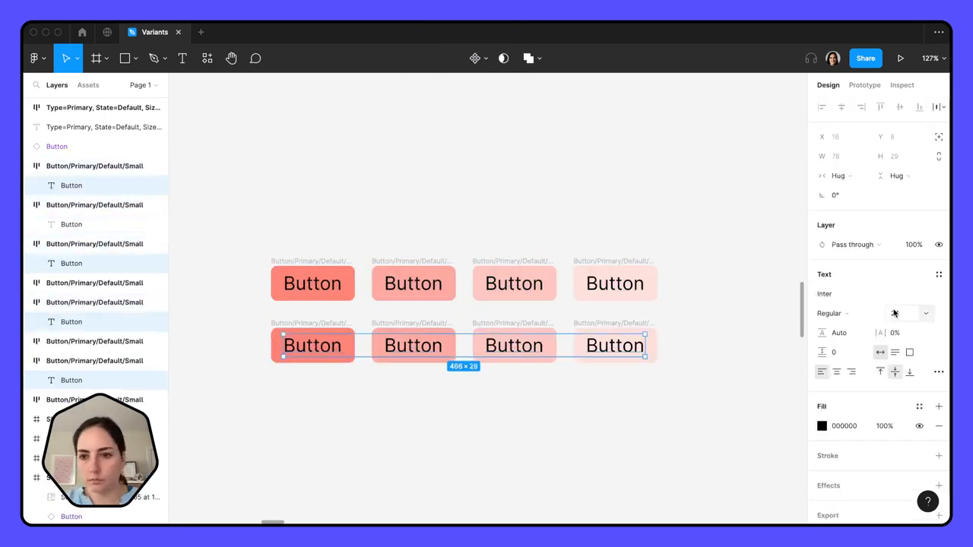
# Build a four-column grid of coral, purple and blue buttons, with one small row and one larger-text row per colour
pyautogui.press('Up')
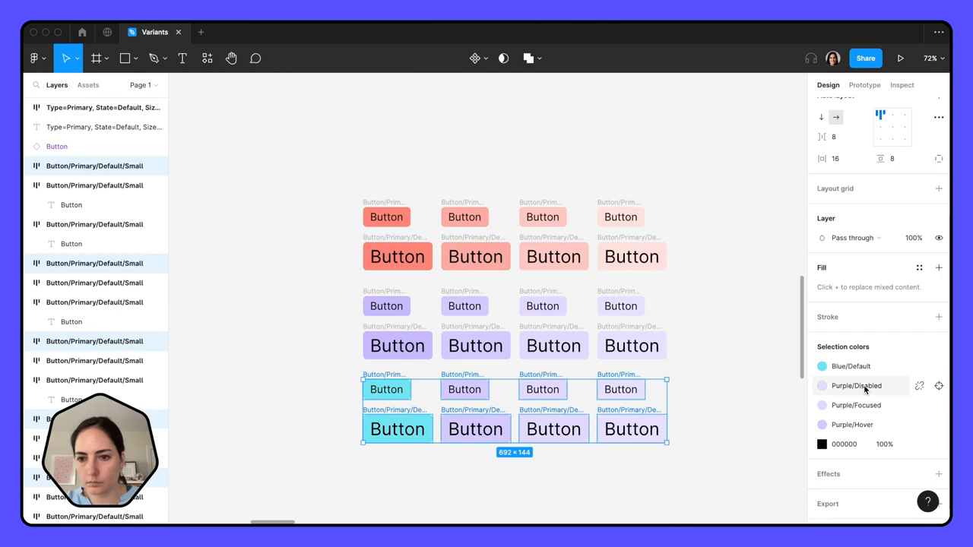
pyautogui.moveTo(435, 188); pyautogui.dragTo(758, 459)
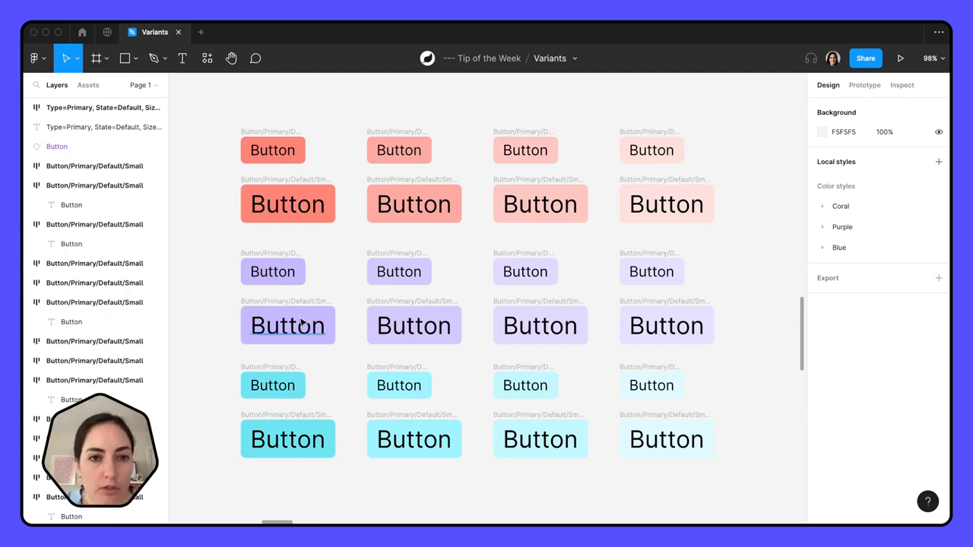
# Examine the layer names across the coral, purple and blue button grid
pyautogui.scroll(5, 271, 129)
pyautogui.scroll(3, 271, 129)
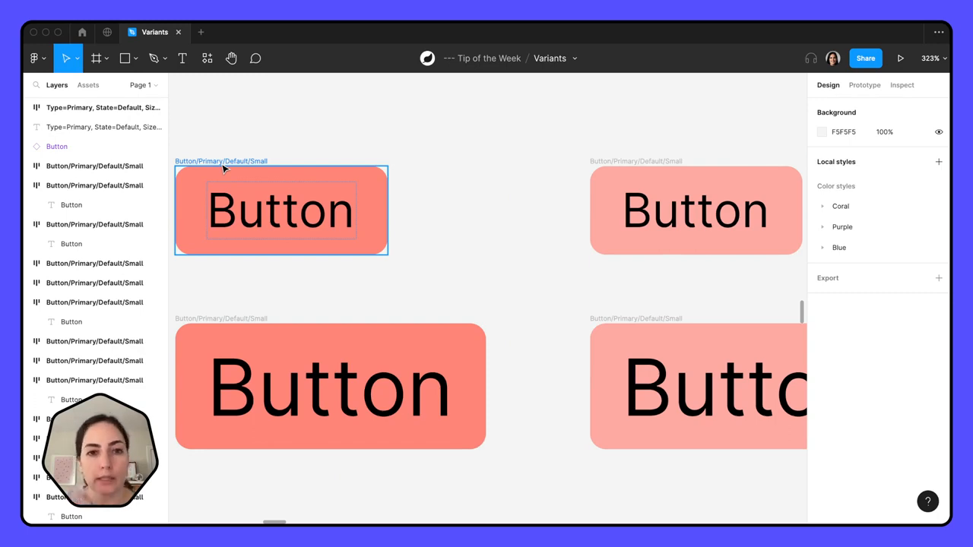
pyautogui.scroll(-10, 223, 168)
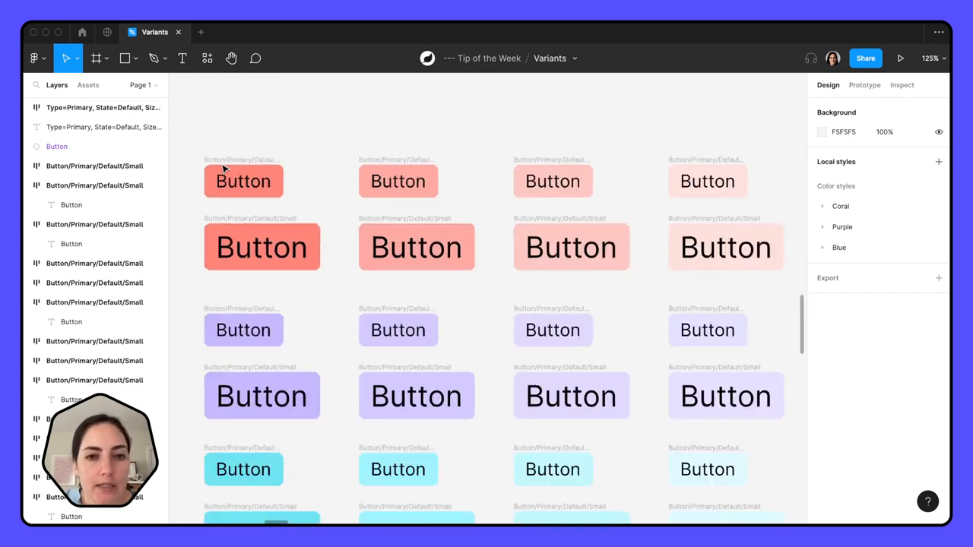
pyautogui.hscroll(-3, 223, 169)
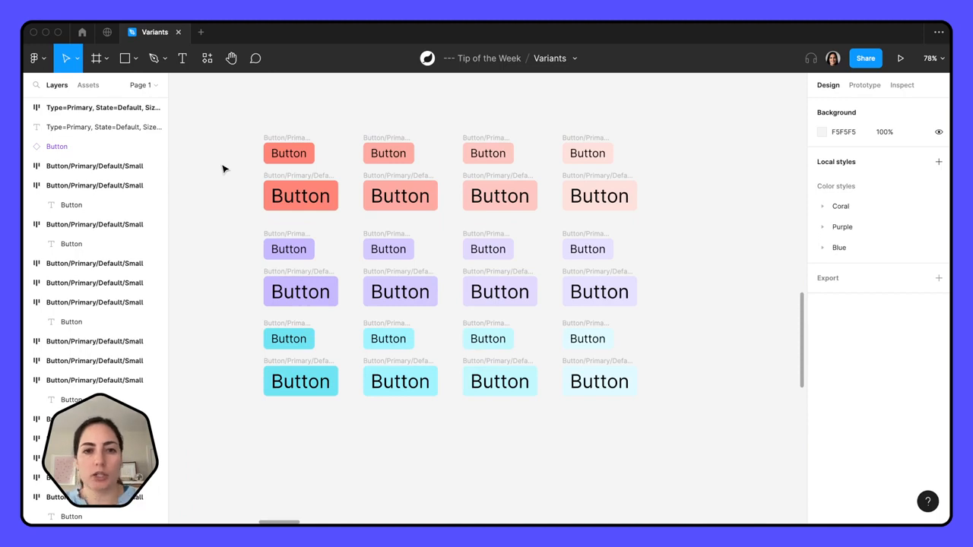
pyautogui.scroll(3, 295, 207)
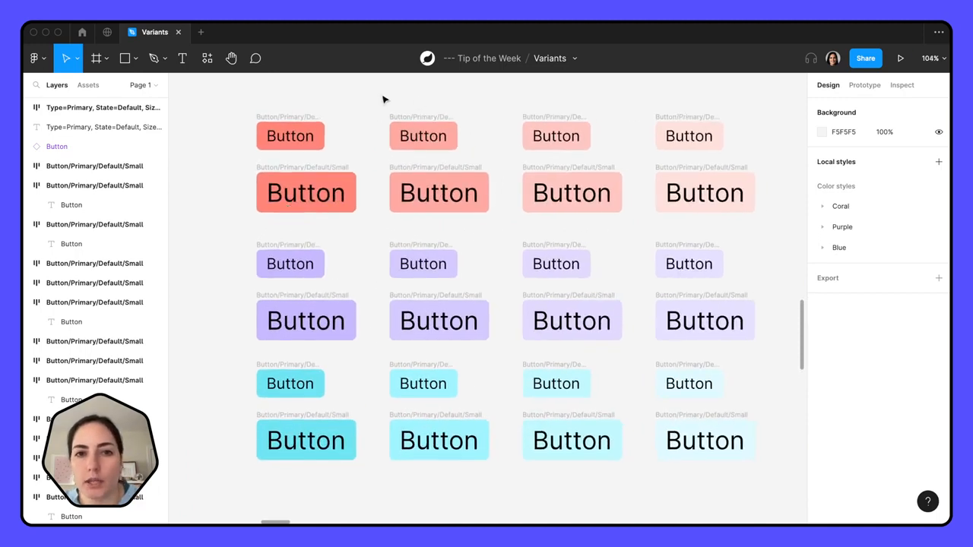
# Batch rename the six button frames in the second column, replacing Default with Hover
pyautogui.moveTo(388, 99); pyautogui.dragTo(512, 487)
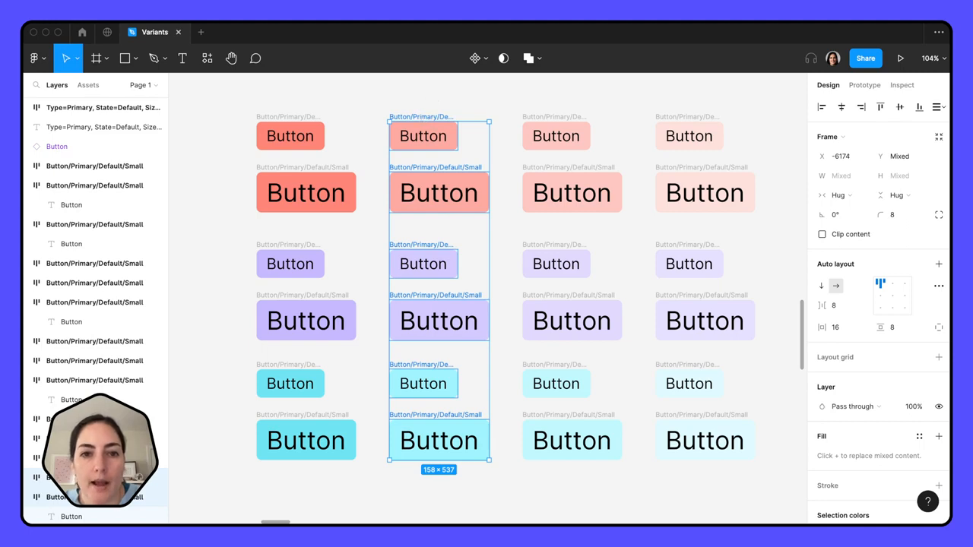
pyautogui.scroll(5, 434, 121)
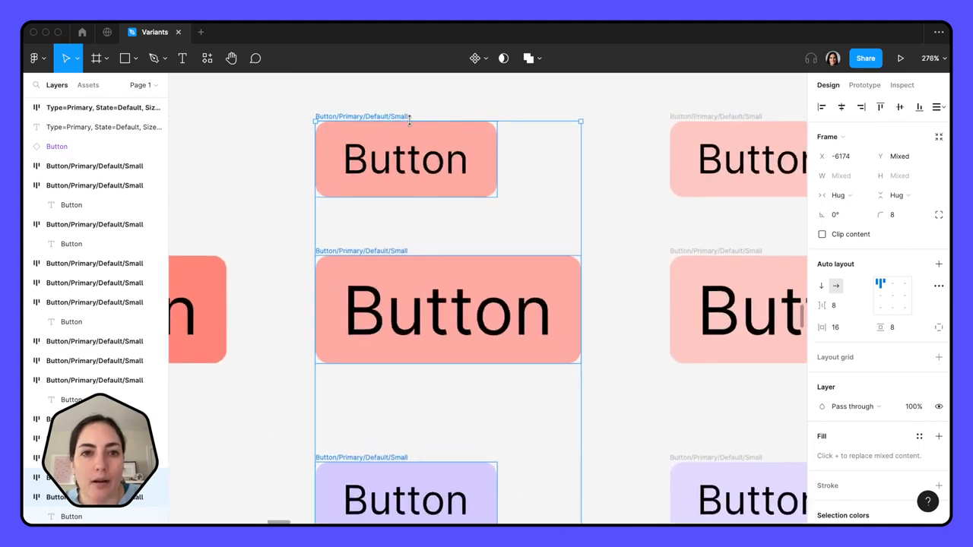
pyautogui.scroll(-5, 383, 122)
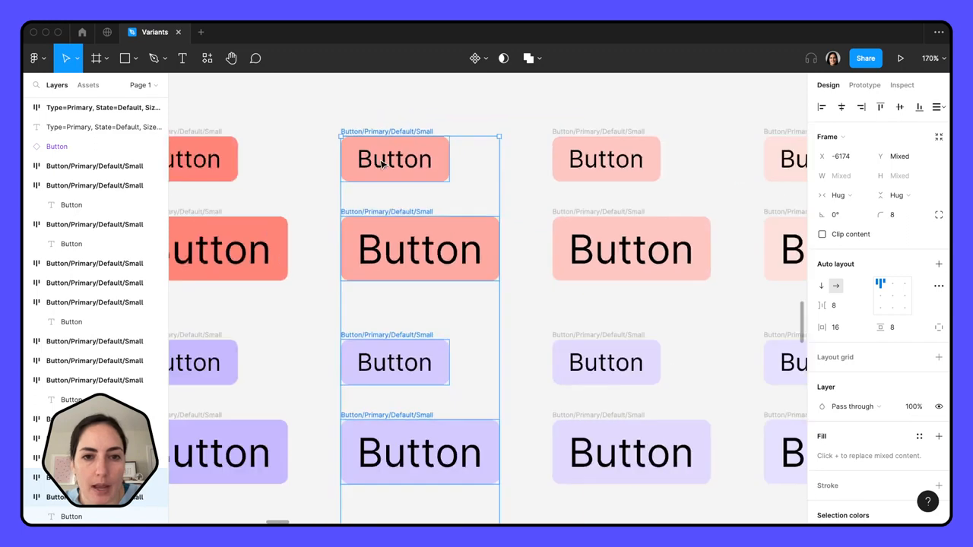
pyautogui.press('super+r')
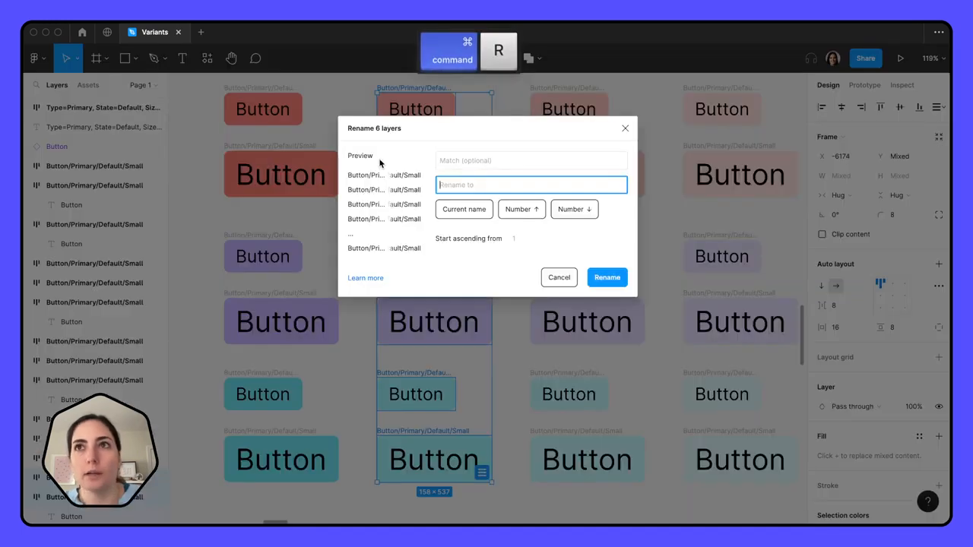
pyautogui.click(459, 160)
pyautogui.press('BackSpace')
pyautogui.write('Def')
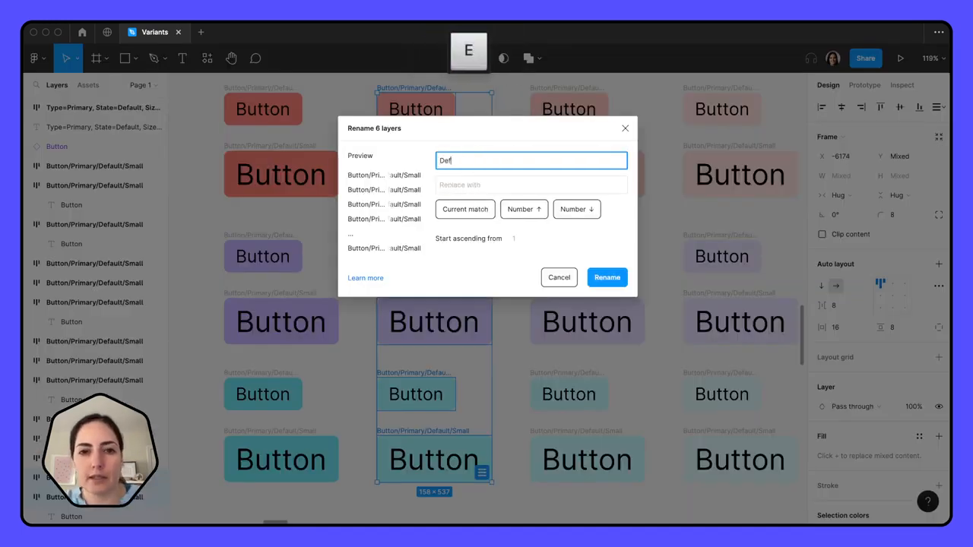
pyautogui.write('ault')
pyautogui.press('Tab')
pyautogui.write('Hov')
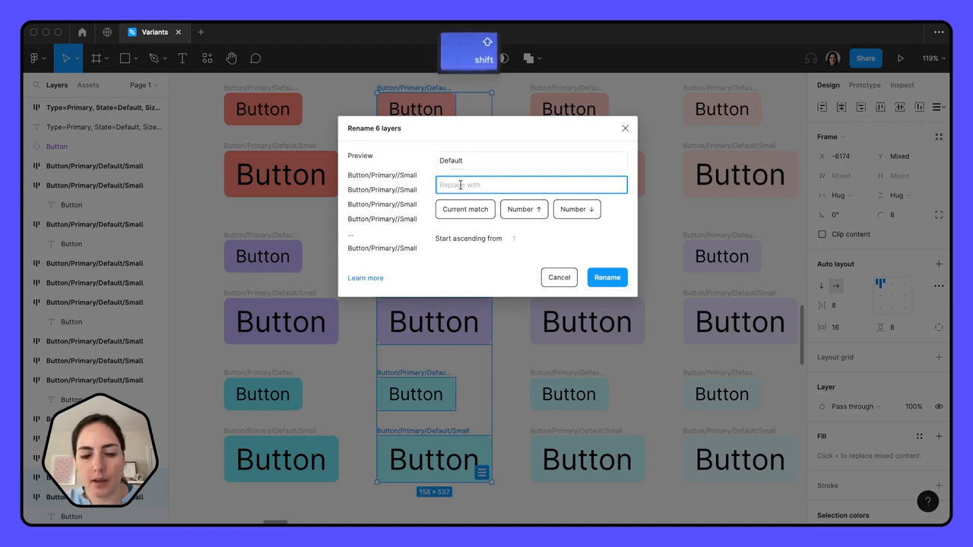
pyautogui.write('er')
pyautogui.click(600, 283)
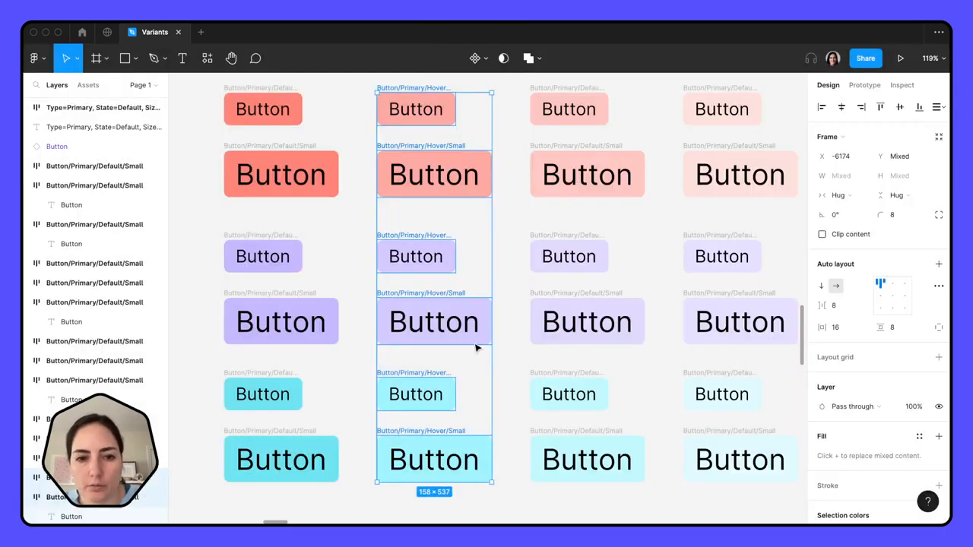
# Batch rename the twelve larger buttons in the coral, purple and blue rows, replacing Small with Large
pyautogui.scroll(5, 419, 220)
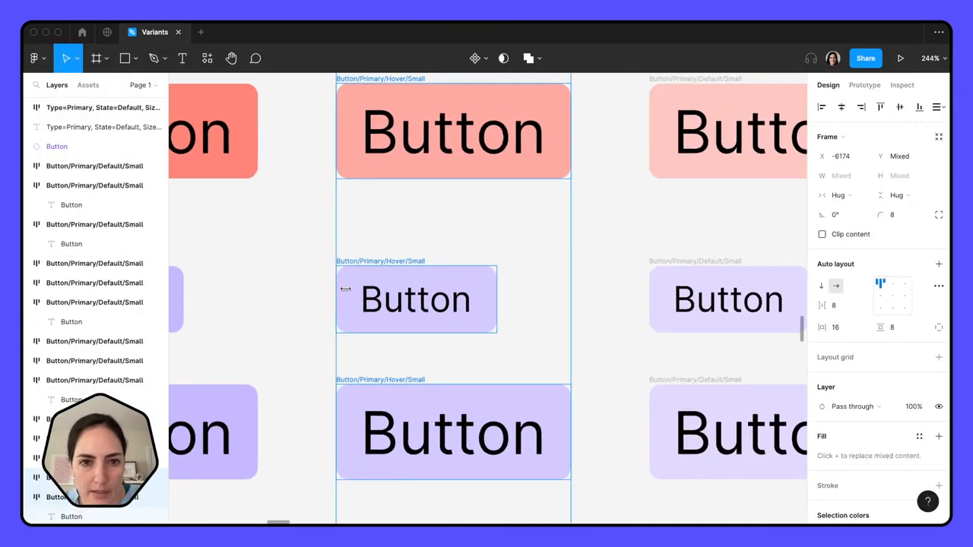
pyautogui.scroll(-5, 396, 322)
pyautogui.click(247, 196)
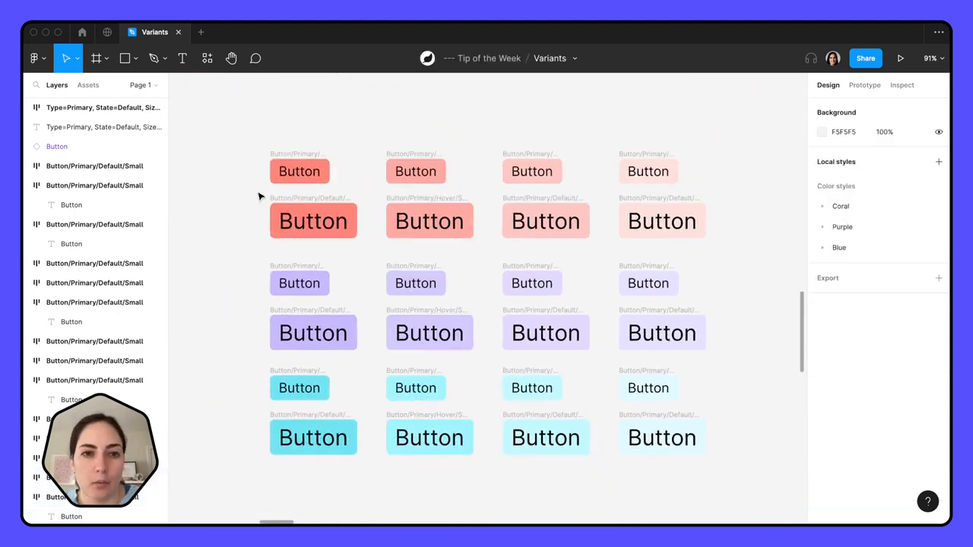
pyautogui.moveTo(258, 197); pyautogui.dragTo(734, 248)
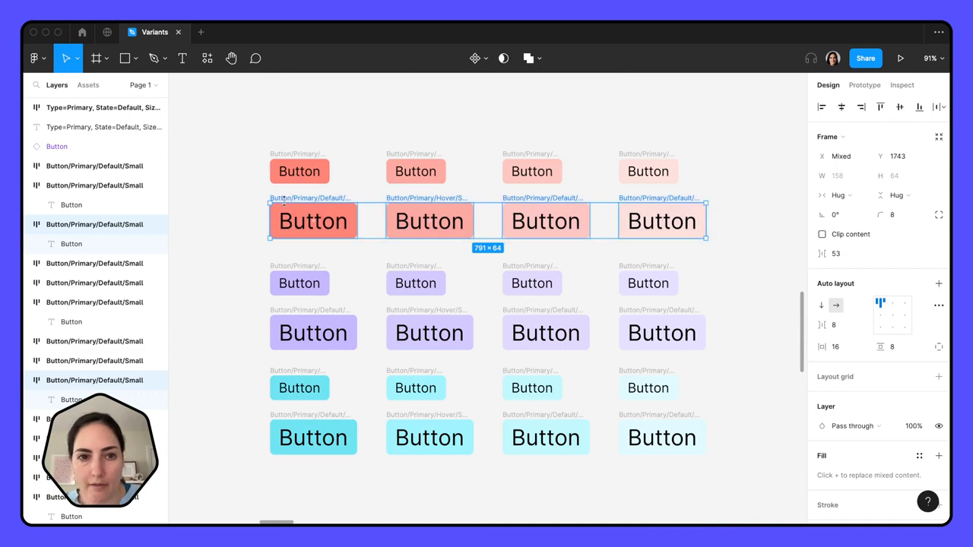
pyautogui.scroll(5, 283, 201)
pyautogui.scroll(-5, 364, 223)
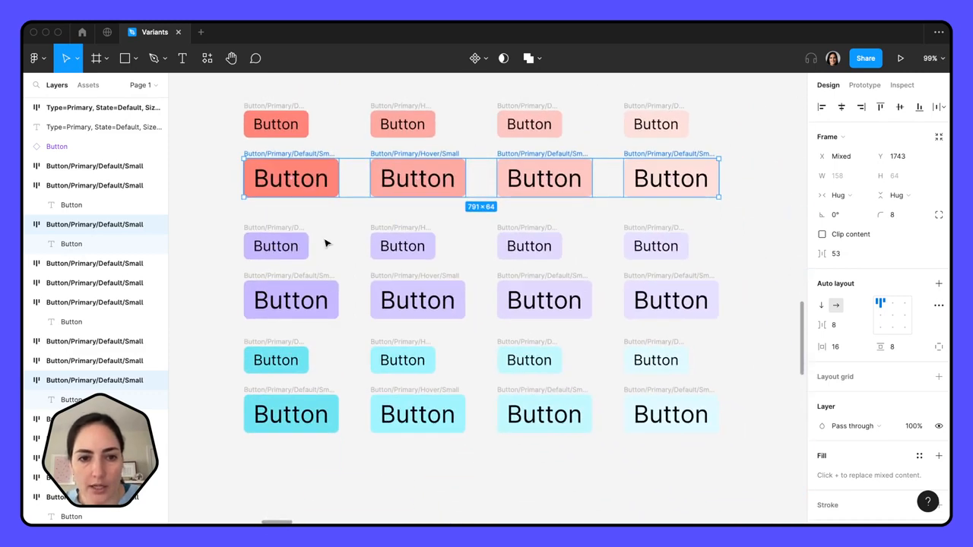
pyautogui.moveTo(233, 274); pyautogui.dragTo(748, 338)
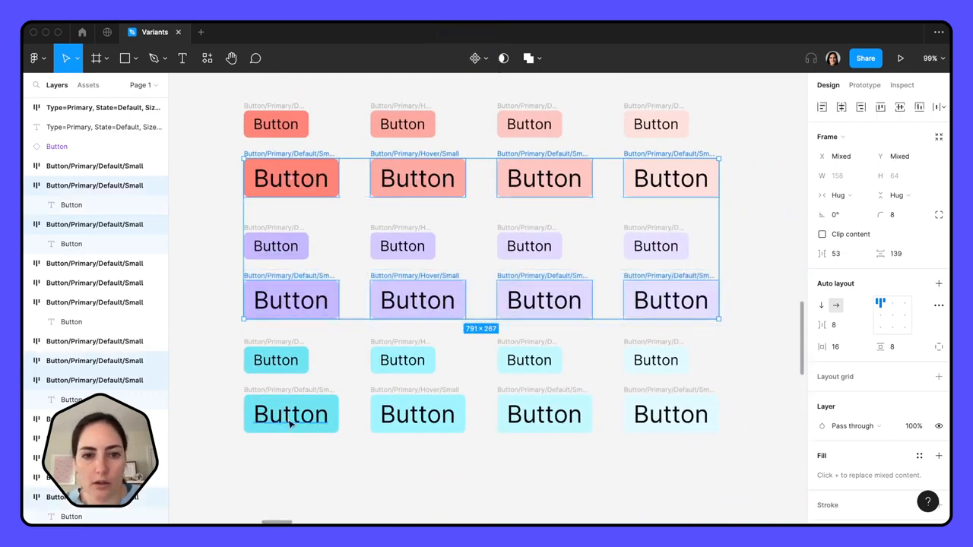
pyautogui.moveTo(237, 389); pyautogui.dragTo(763, 444)
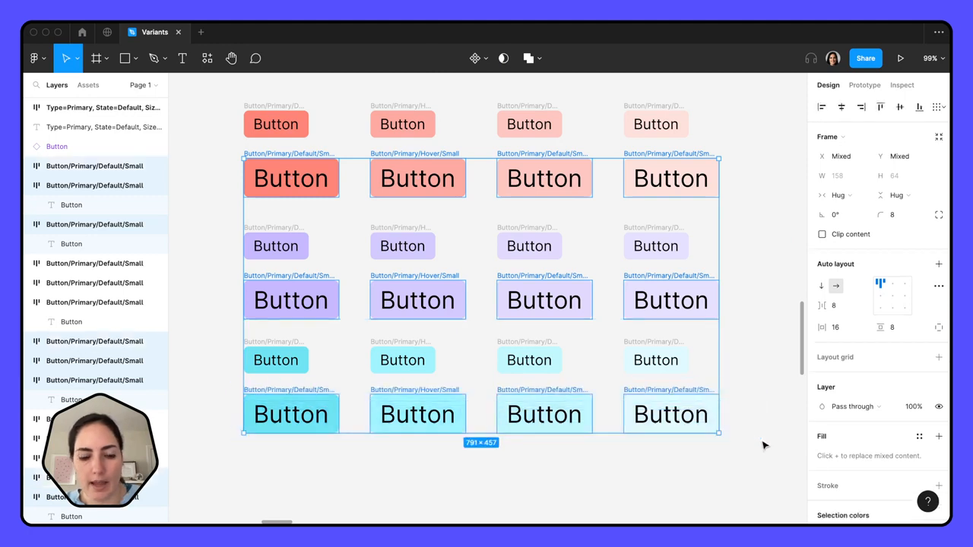
pyautogui.press('super+r')
pyautogui.click(481, 161)
pyautogui.write('Small')
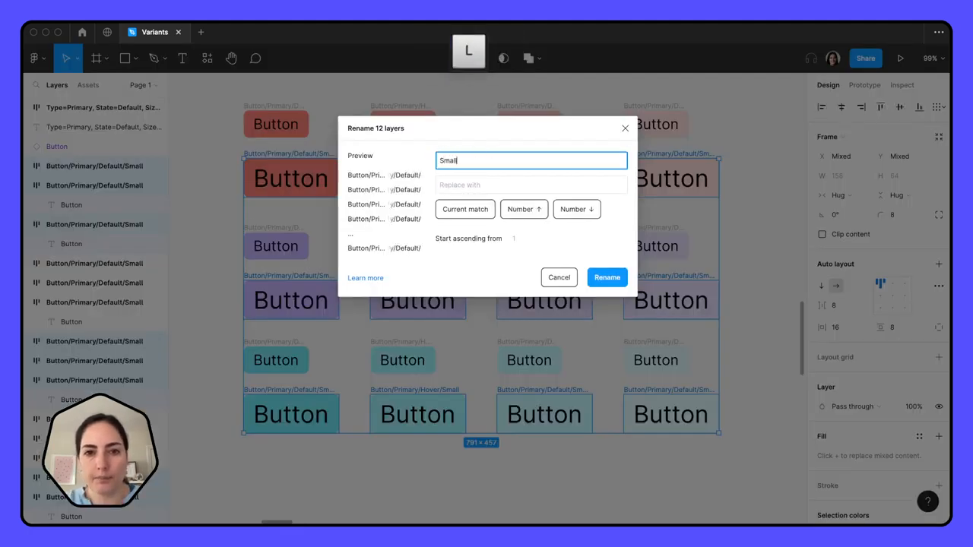
pyautogui.click(461, 186)
pyautogui.write('Large')
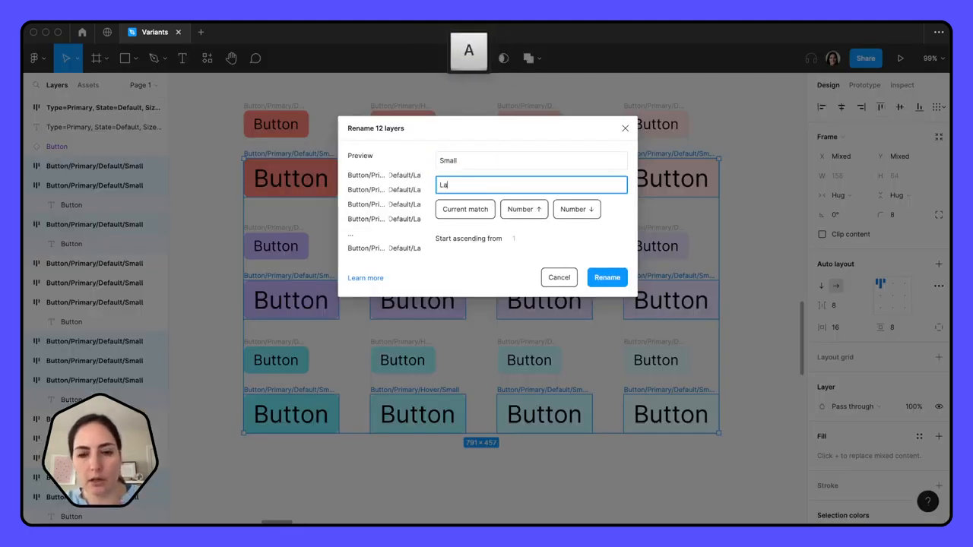
pyautogui.click(607, 278)
pyautogui.scroll(5, 643, 330)
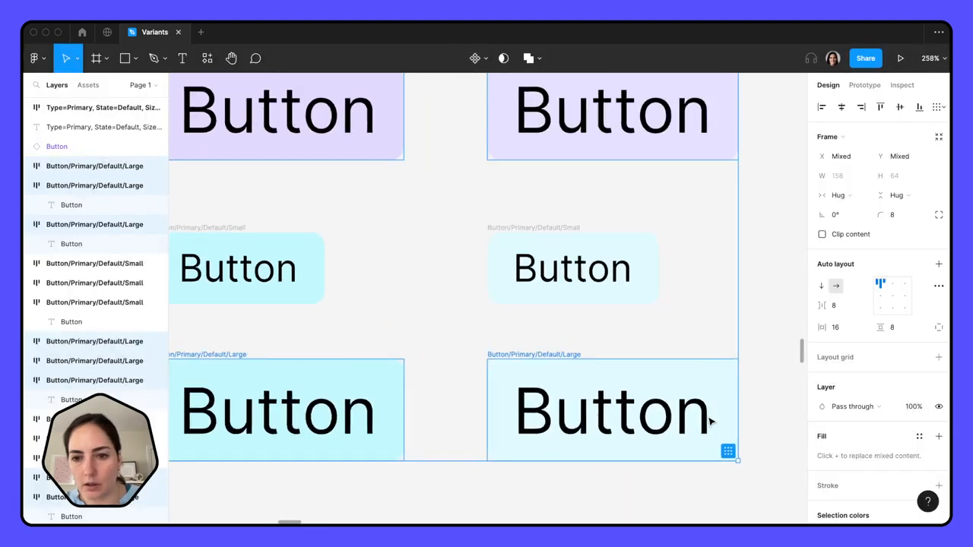
pyautogui.scroll(-5, 478, 363)
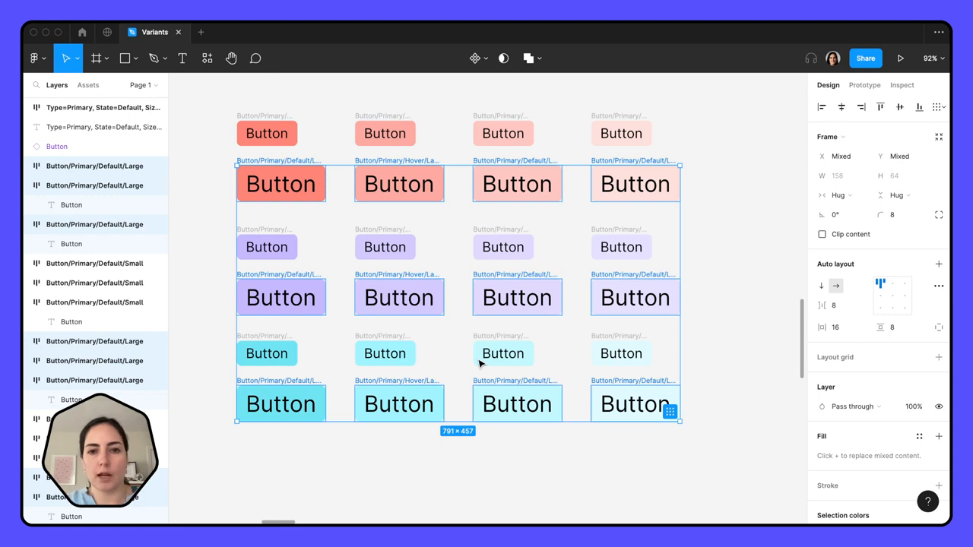
pyautogui.click(735, 222)
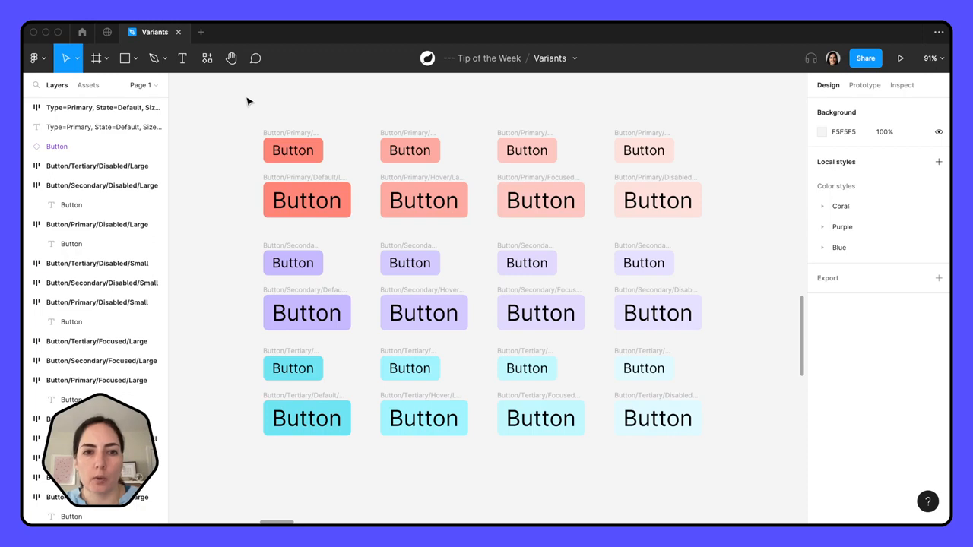
# Duplicate the whole grid of 24 button frames, placing the copy at the same height to the right of the original
pyautogui.scroll(-3, 247, 101)
pyautogui.moveTo(228, 97); pyautogui.dragTo(564, 357)
pyautogui.scroll(2, 565, 357)
pyautogui.hscroll(1, 564, 357)
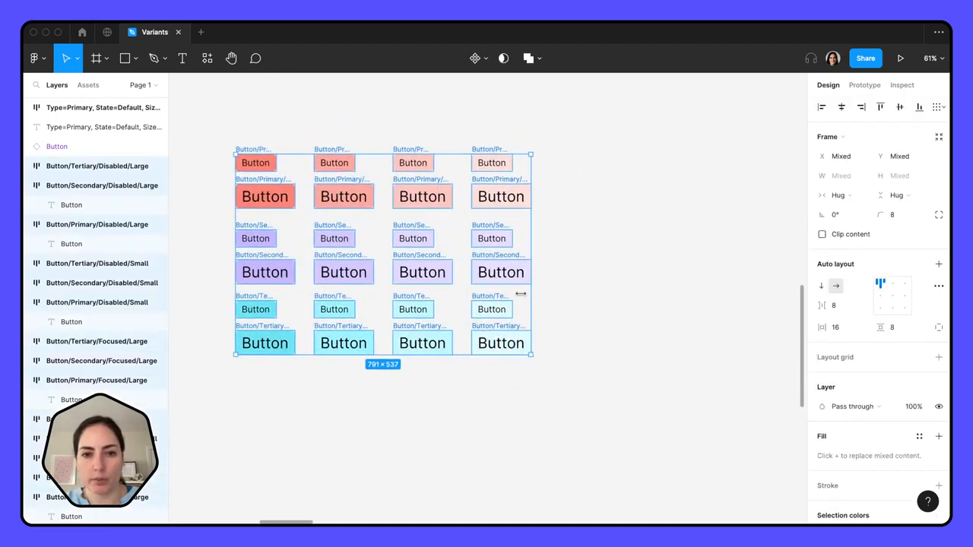
pyautogui.moveTo(487, 272); pyautogui.dragTo(786, 272)
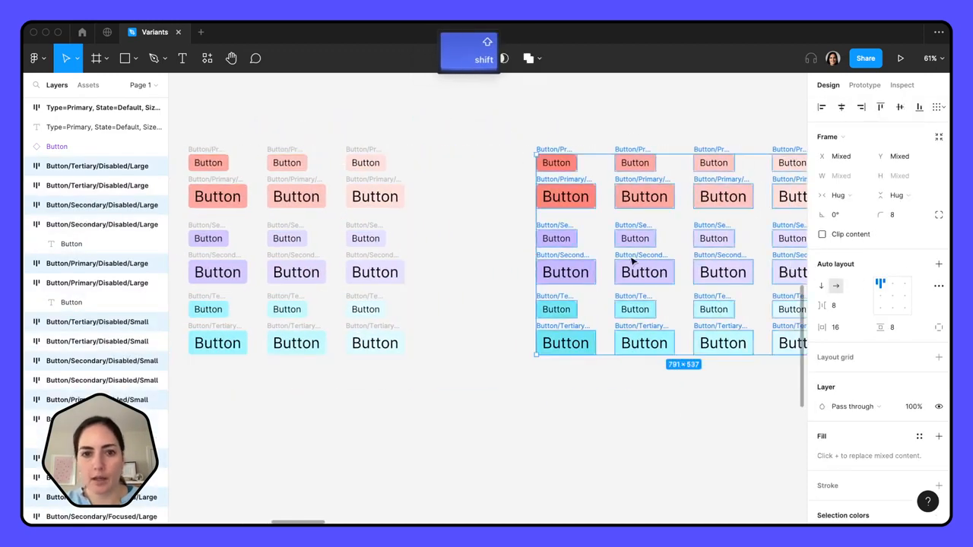
# Turn all 24 button frames in the original grid into separate components with Create multiple components
pyautogui.hscroll(-3, 560, 261)
pyautogui.moveTo(257, 99); pyautogui.dragTo(637, 404)
pyautogui.click(487, 61)
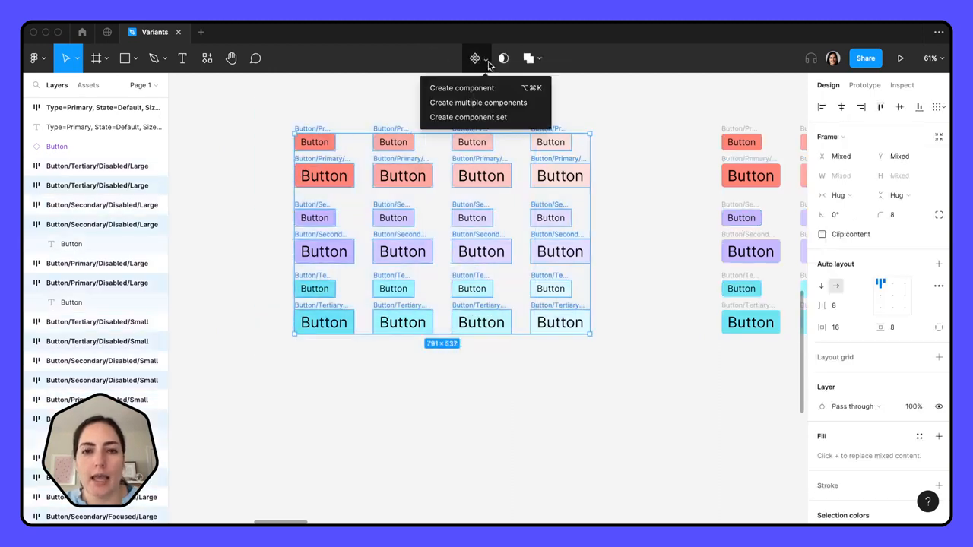
pyautogui.click(495, 103)
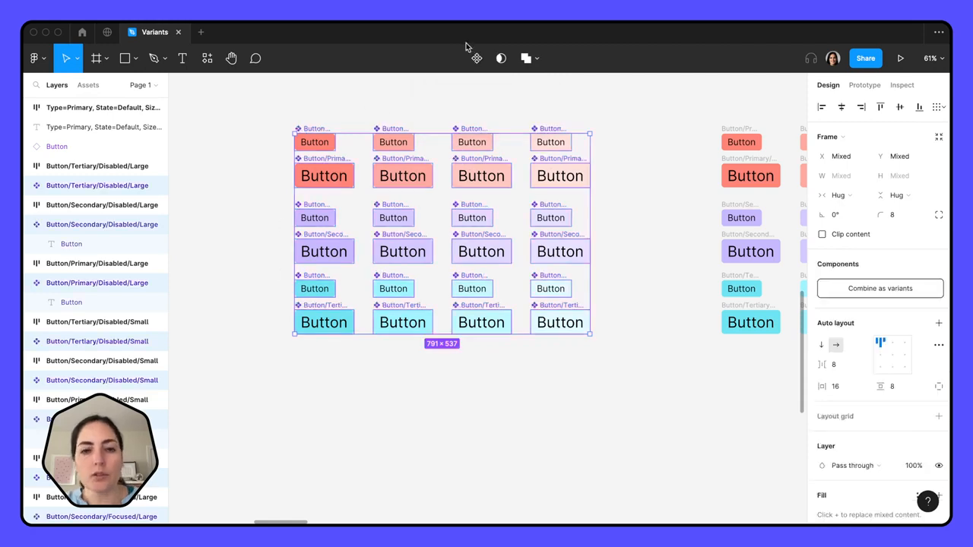
# Compare the new button components with the individual components example on the comparison slide
pyautogui.scroll(2, 454, 219)
pyautogui.scroll(-1, 454, 219)
pyautogui.scroll(6, 455, 220)
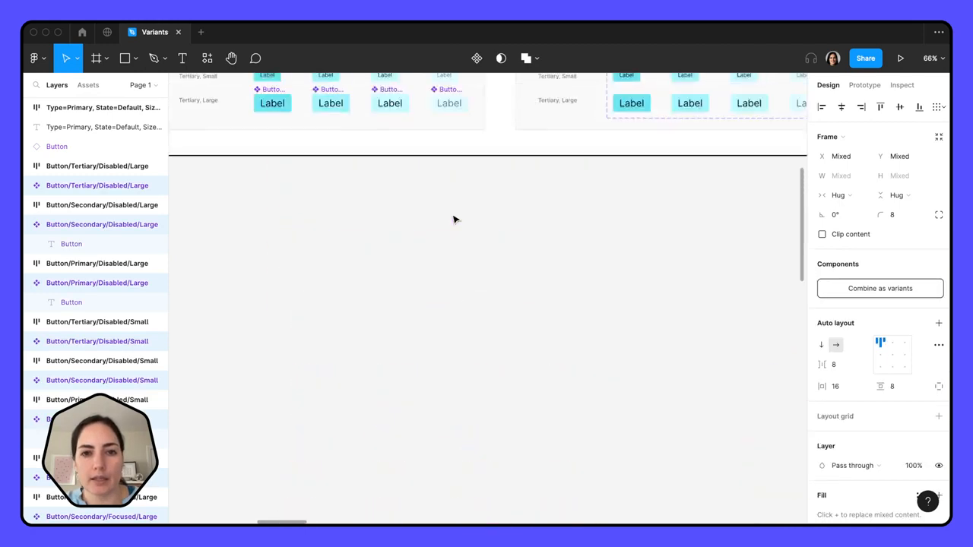
pyautogui.scroll(-3, 455, 220)
pyautogui.scroll(5, 276, 206)
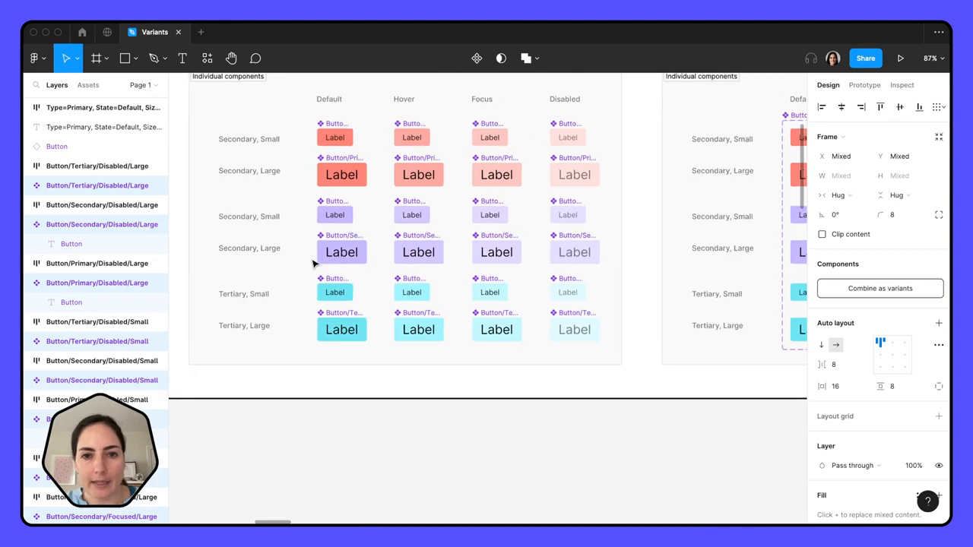
pyautogui.scroll(-10, 421, 172)
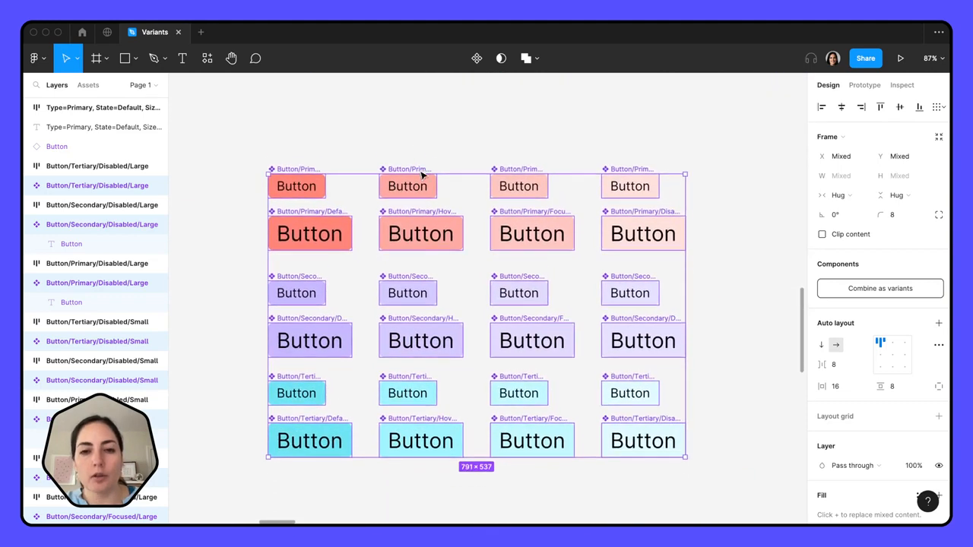
pyautogui.scroll(-1, 421, 172)
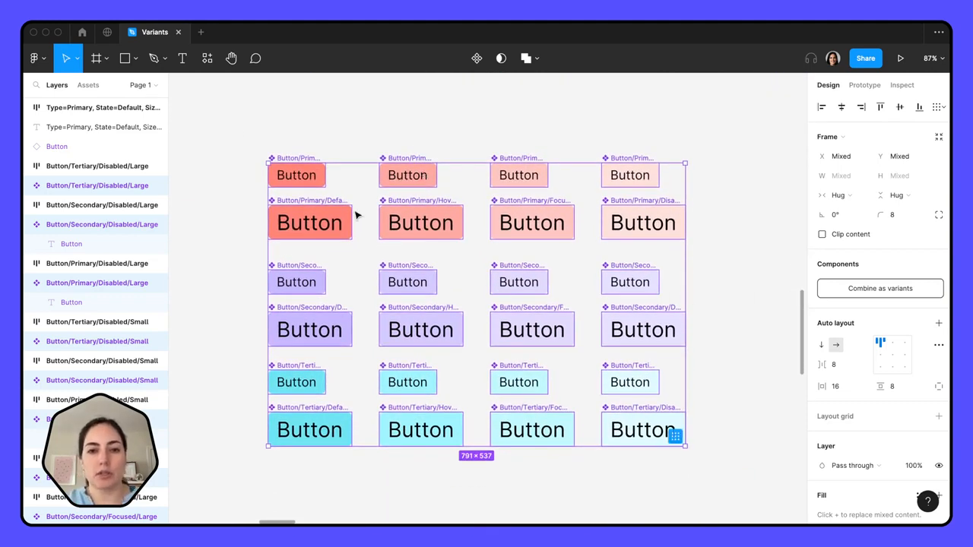
# Combine the 24 separate button components of the original grid as variants in one component set
pyautogui.click(279, 125)
pyautogui.moveTo(241, 127); pyautogui.dragTo(706, 476)
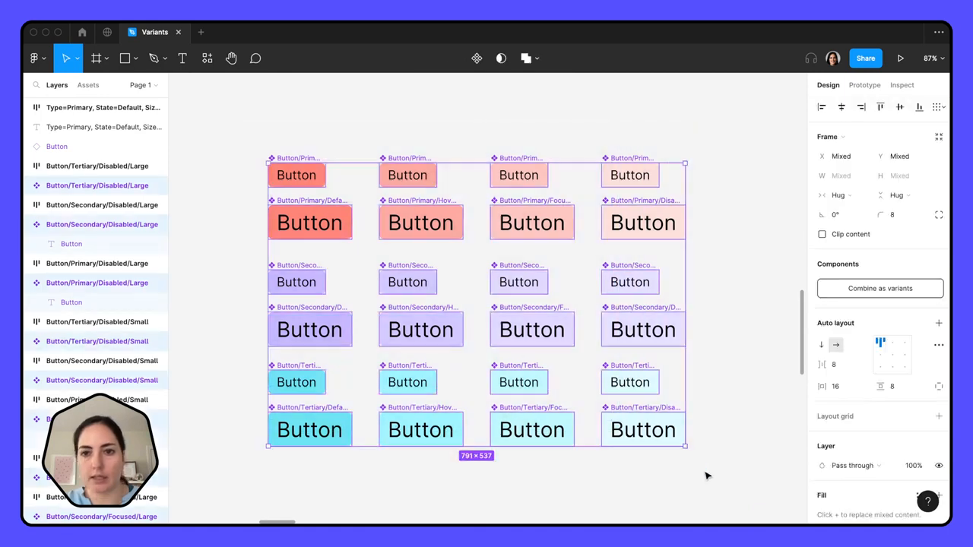
pyautogui.click(895, 289)
pyautogui.scroll(-5, 413, 166)
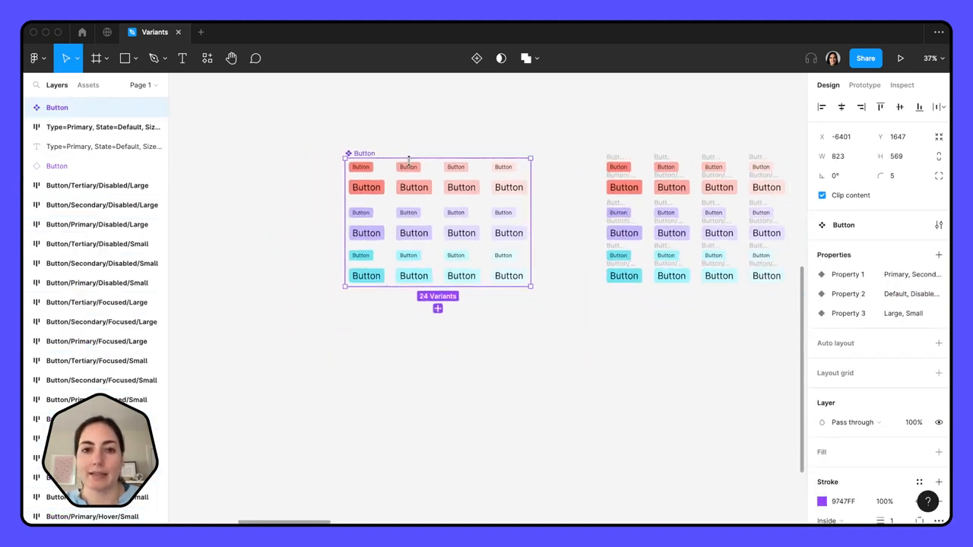
# Compare the individual Components example with the Variants example on the slide above
pyautogui.scroll(5, 413, 167)
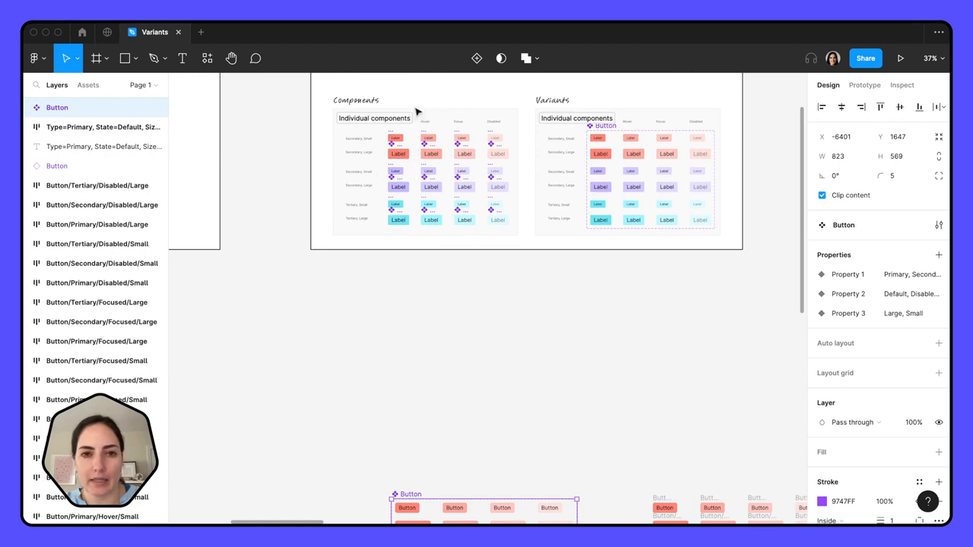
pyautogui.hscroll(4, 434, 156)
pyautogui.scroll(5, 507, 189)
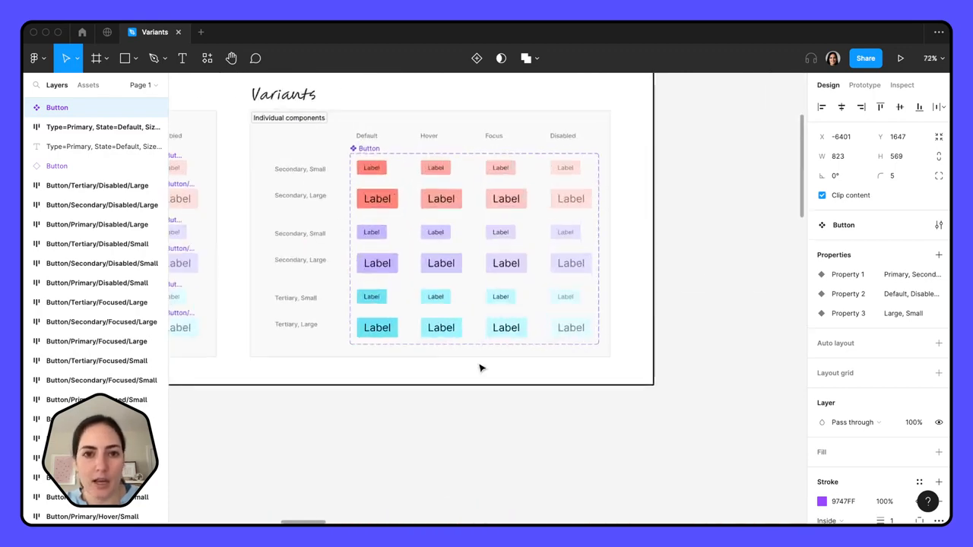
pyautogui.scroll(-2, 478, 267)
pyautogui.scroll(-7, 478, 269)
# Convert the 24 button frames of the duplicated grid directly into a component set
pyautogui.click(361, 211)
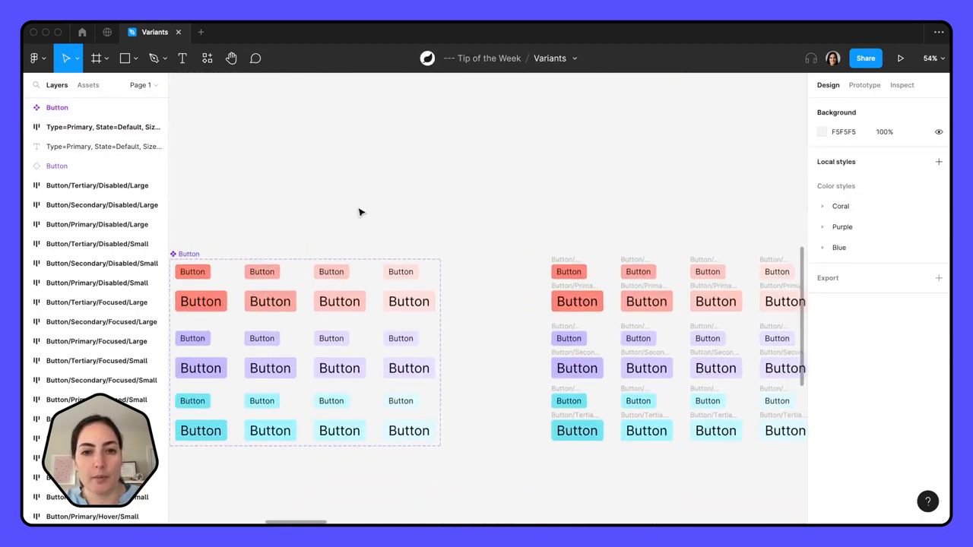
pyautogui.hscroll(2, 360, 212)
pyautogui.hscroll(-3, 361, 212)
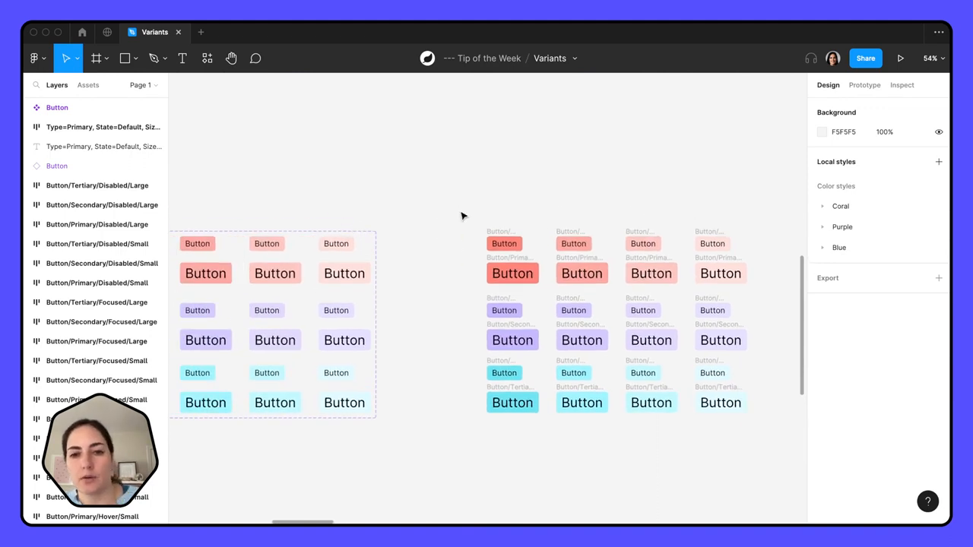
pyautogui.hscroll(3, 460, 218)
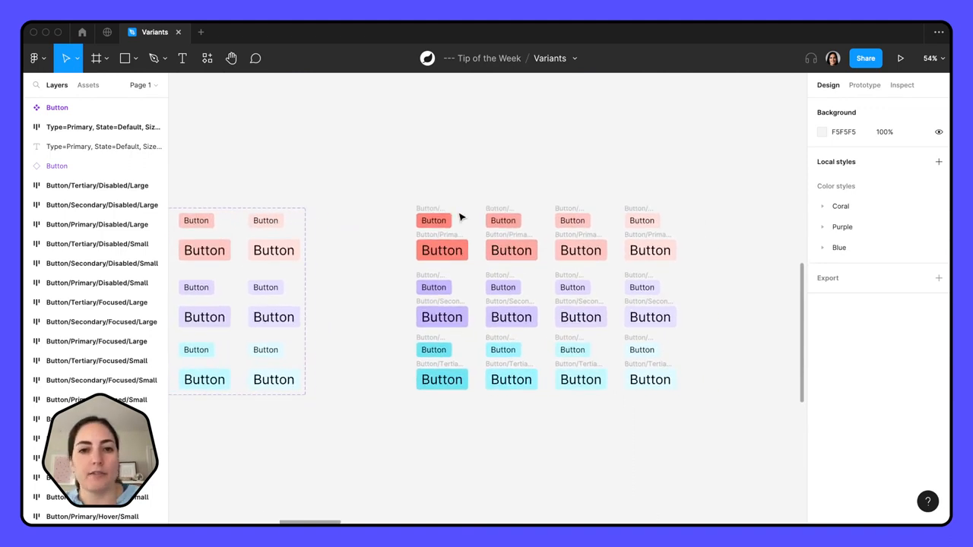
pyautogui.scroll(5, 459, 219)
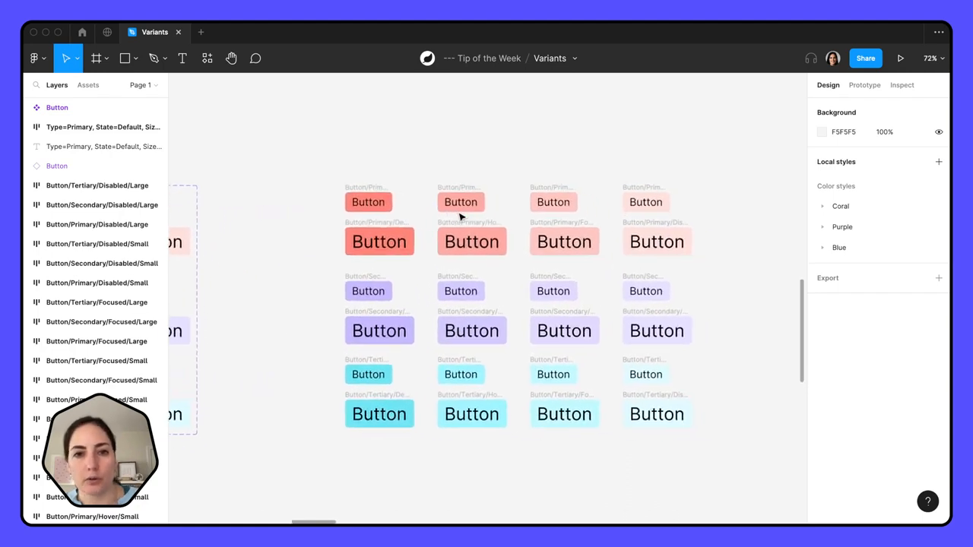
pyautogui.moveTo(323, 165); pyautogui.dragTo(730, 445)
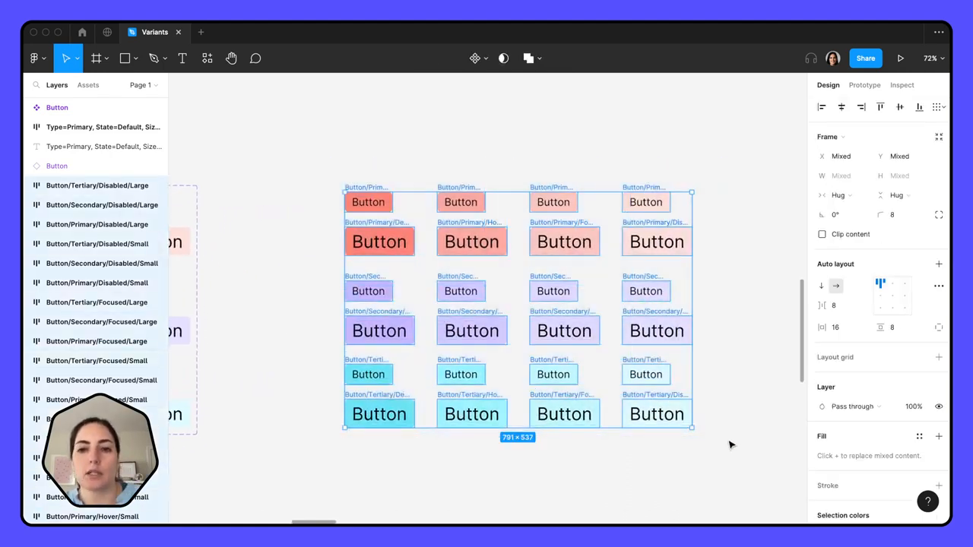
pyautogui.click(484, 58)
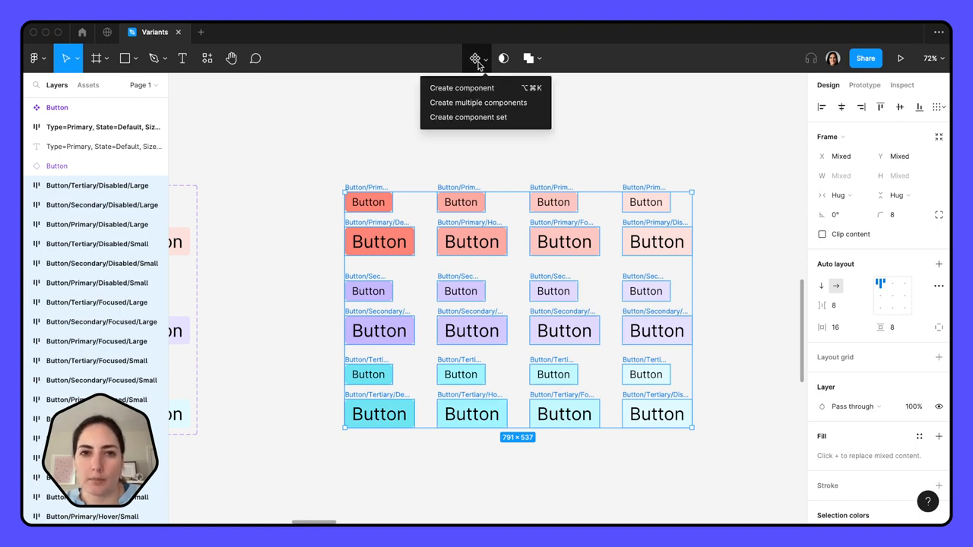
pyautogui.click(485, 119)
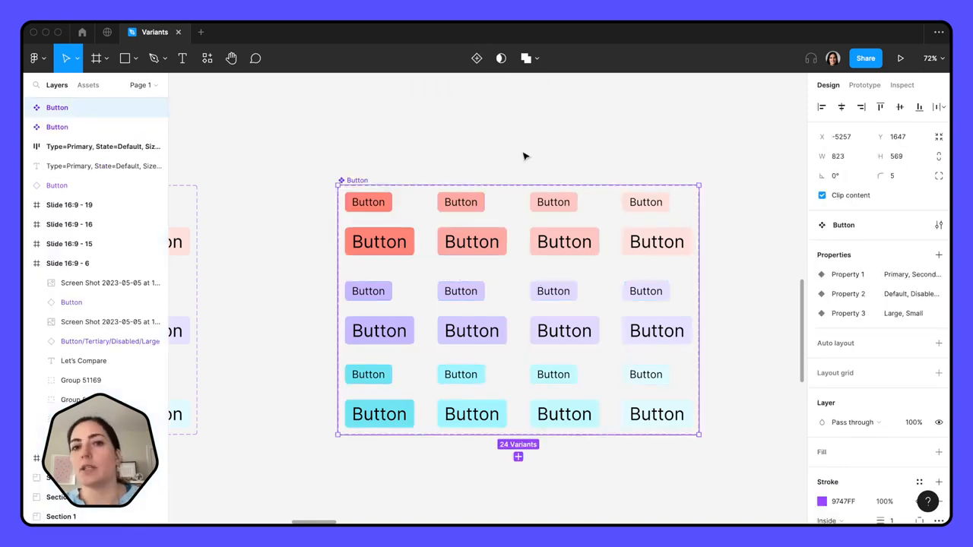
# Delete the Button component set made from the original grid and inspect the remaining set's variant properties
pyautogui.scroll(-3, 519, 155)
pyautogui.scroll(-2, 519, 155)
pyautogui.hscroll(-2, 522, 155)
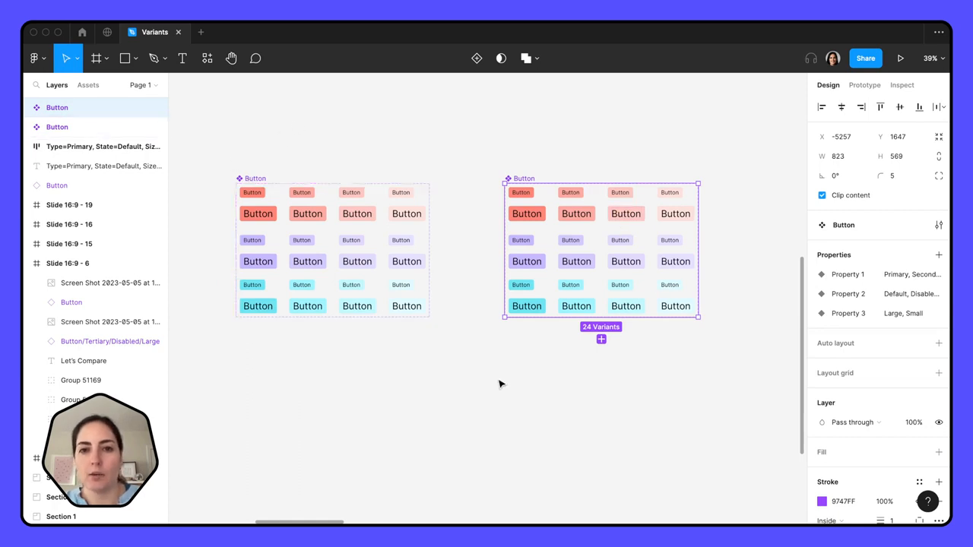
pyautogui.click(438, 116)
pyautogui.click(259, 183)
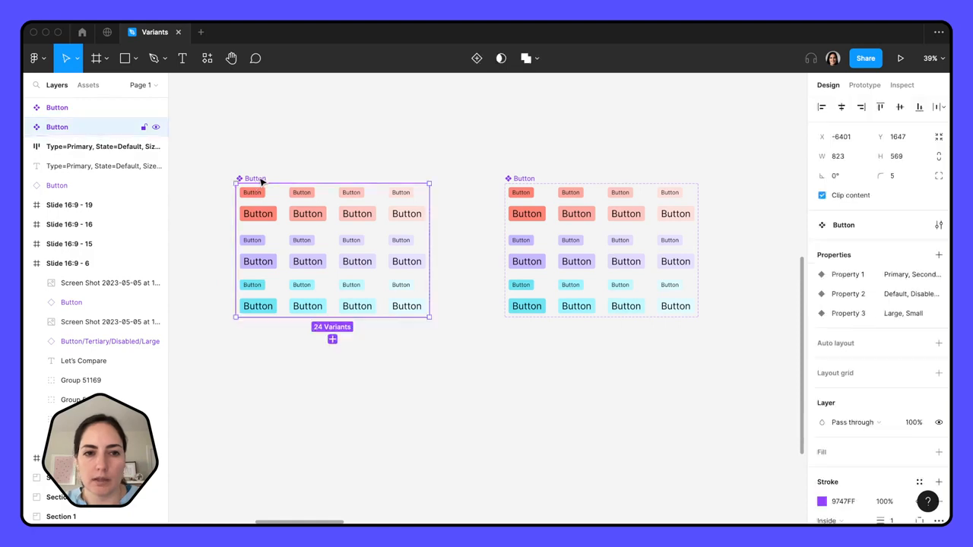
pyautogui.press('BackSpace')
pyautogui.hotkey('shift', '1')
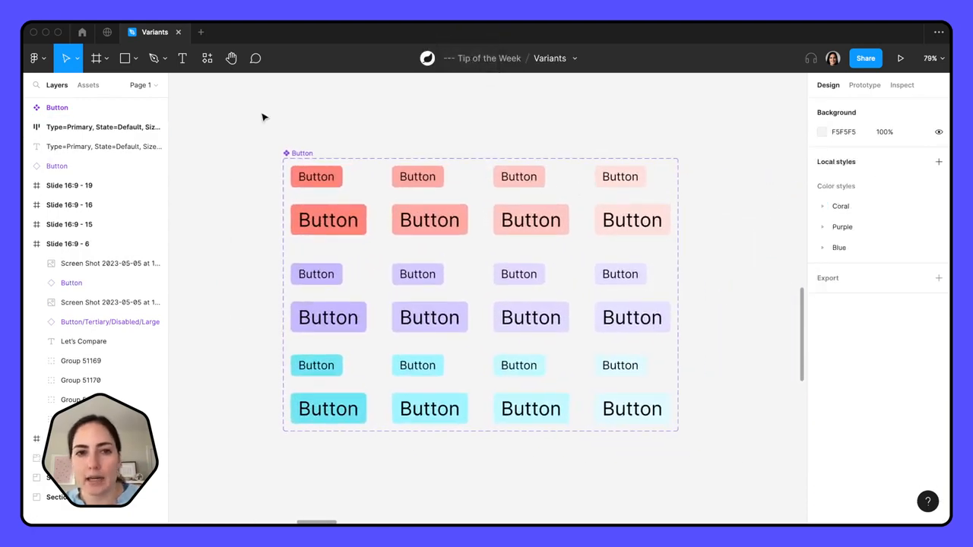
pyautogui.click(295, 153)
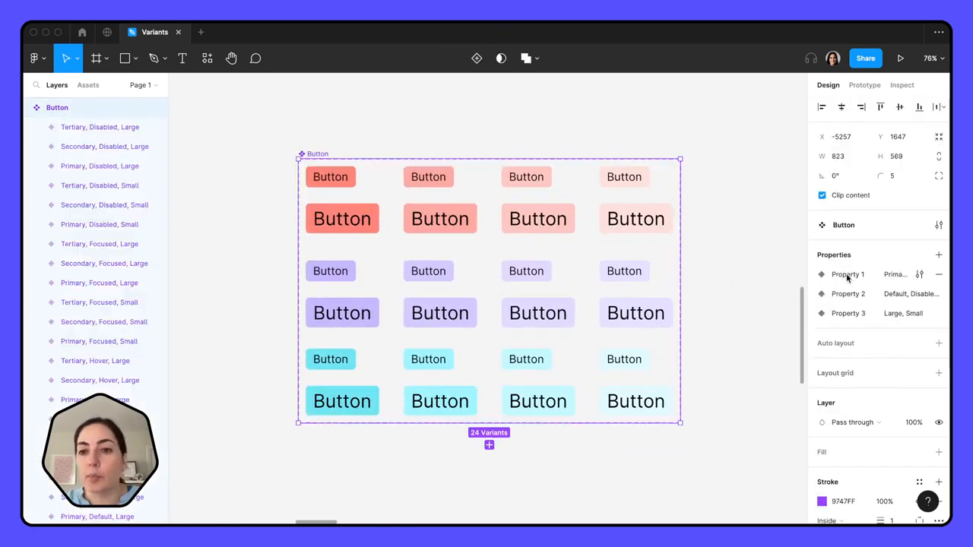
pyautogui.click(698, 96)
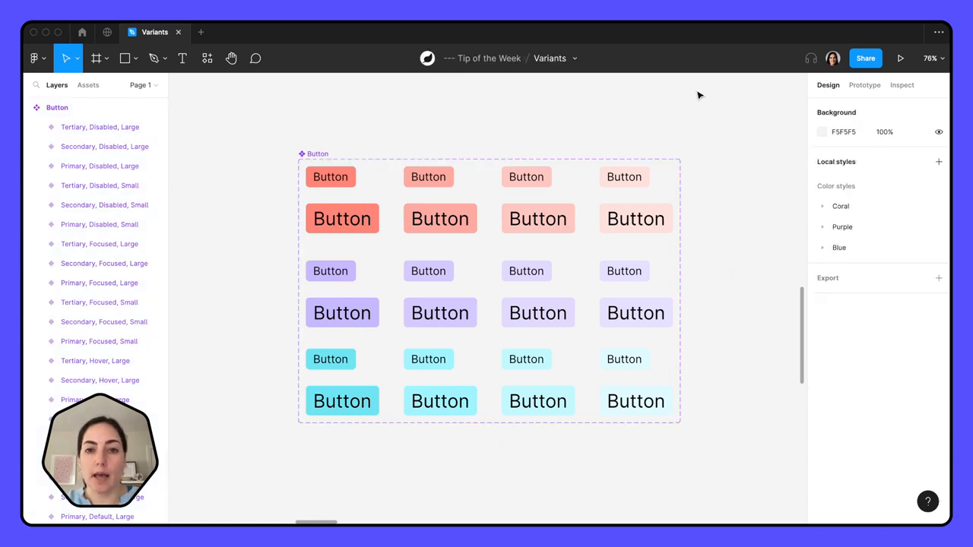
# Copy the small default primary button from the Components example and place the copy above the Button component set
pyautogui.scroll(-5, 700, 96)
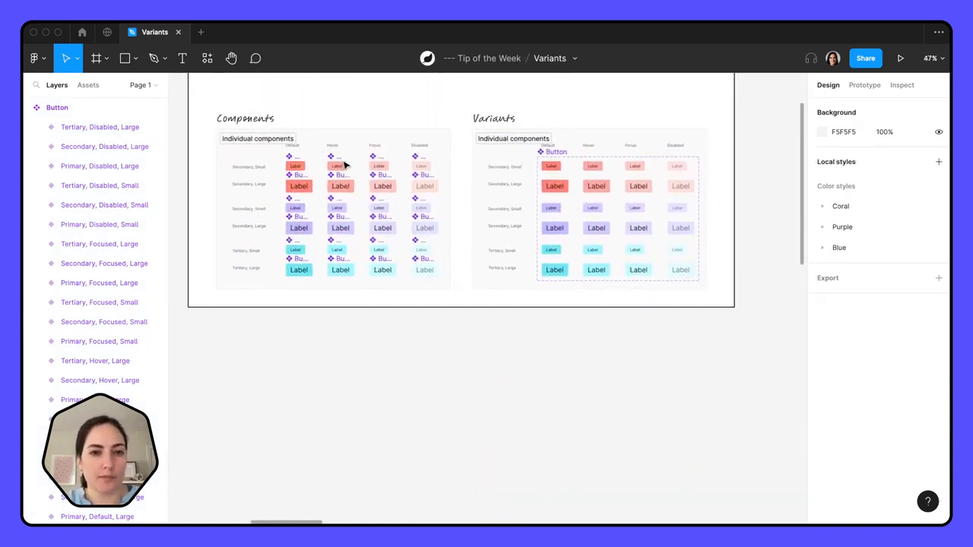
pyautogui.scroll(5, 297, 166)
pyautogui.scroll(-5, 330, 158)
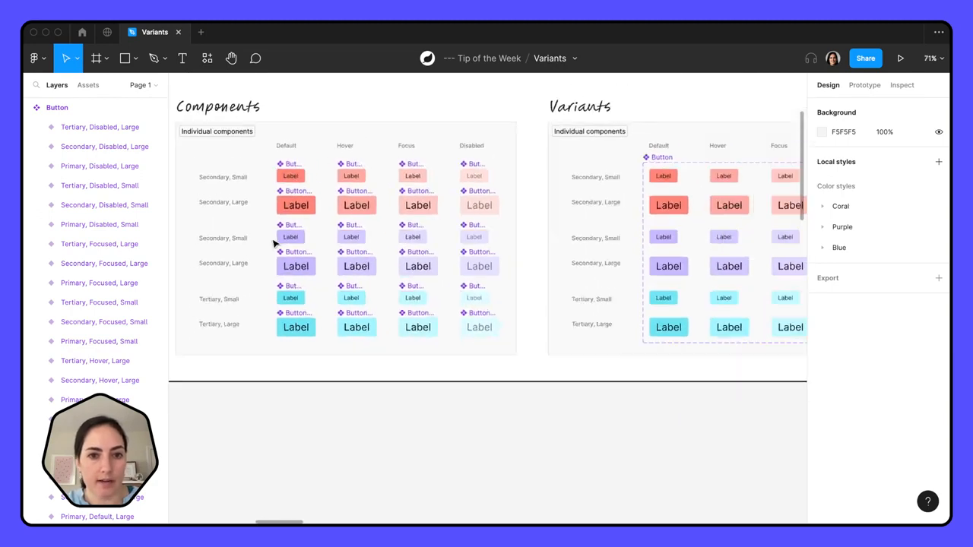
pyautogui.keyDown('alt'); pyautogui.moveTo(285, 193); pyautogui.dragTo(643, 508); pyautogui.keyUp('alt')
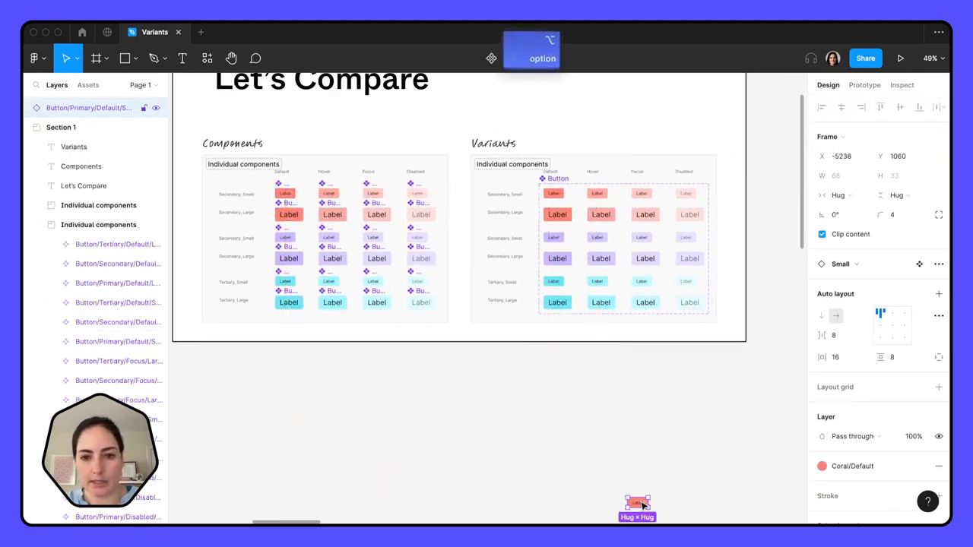
pyautogui.scroll(-5, 643, 508)
pyautogui.hscroll(3, 643, 508)
pyautogui.moveTo(501, 228); pyautogui.dragTo(502, 347)
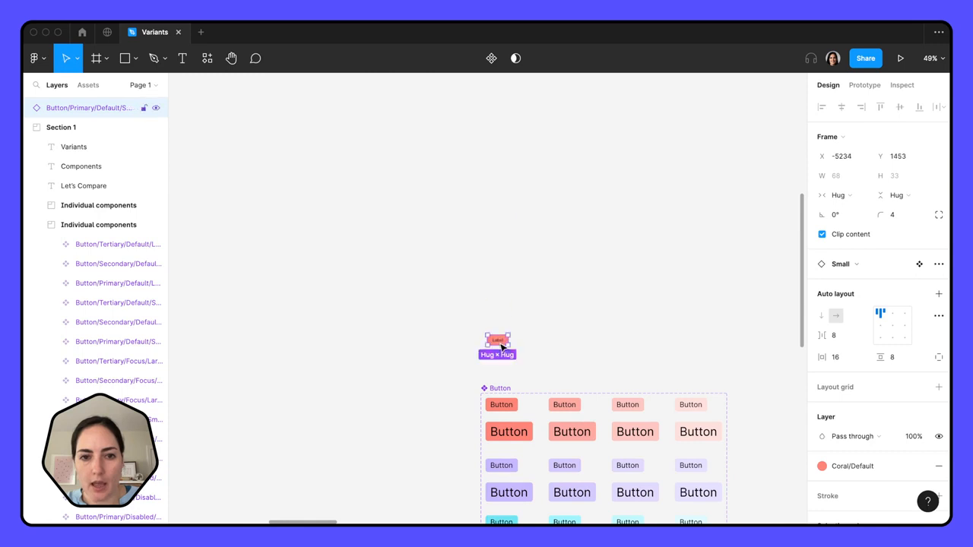
pyautogui.scroll(5, 501, 346)
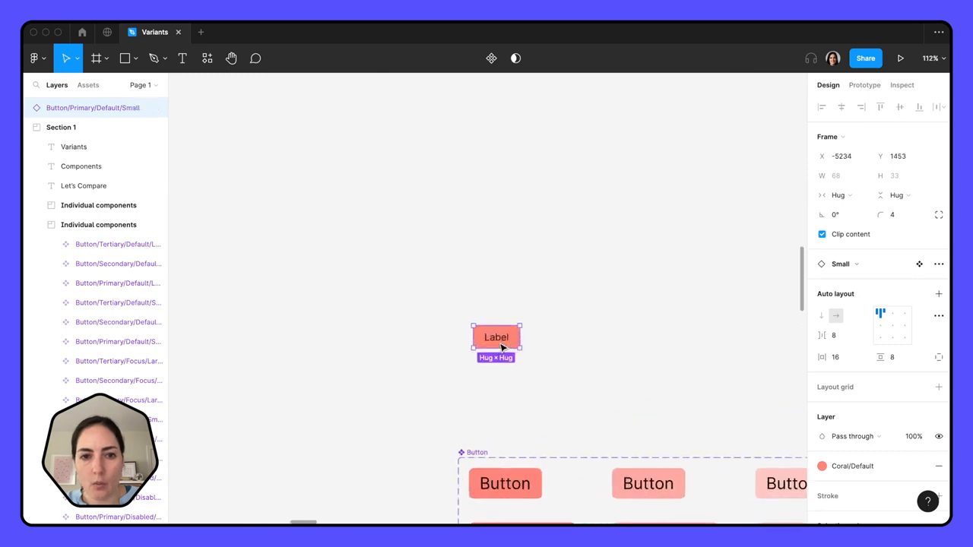
# Paste the copied button's layer name Button/Primary/Default/Small as canvas text, set its font size to 46 and place it beside the button
pyautogui.doubleClick(79, 108)
pyautogui.press('super+c')
pyautogui.click(654, 332)
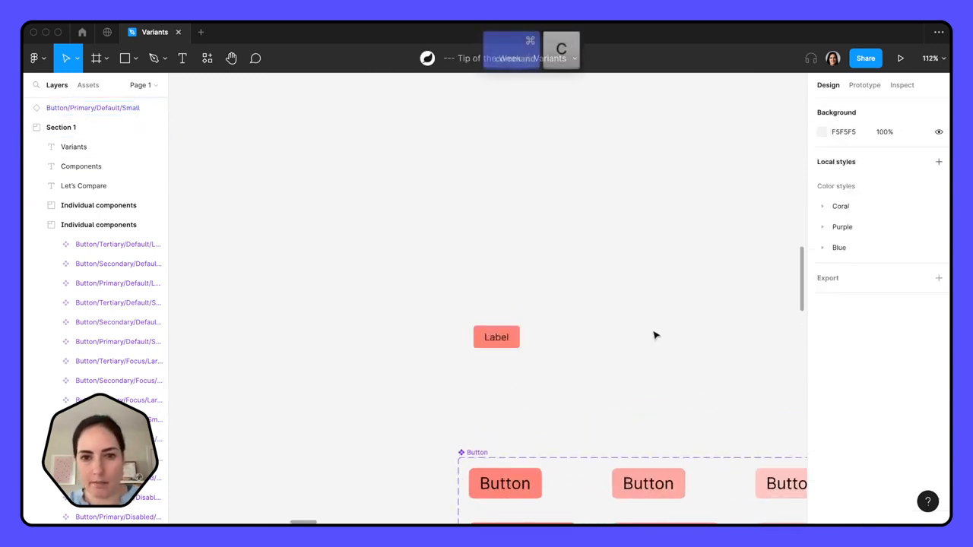
pyautogui.press('super+v')
pyautogui.click(898, 298)
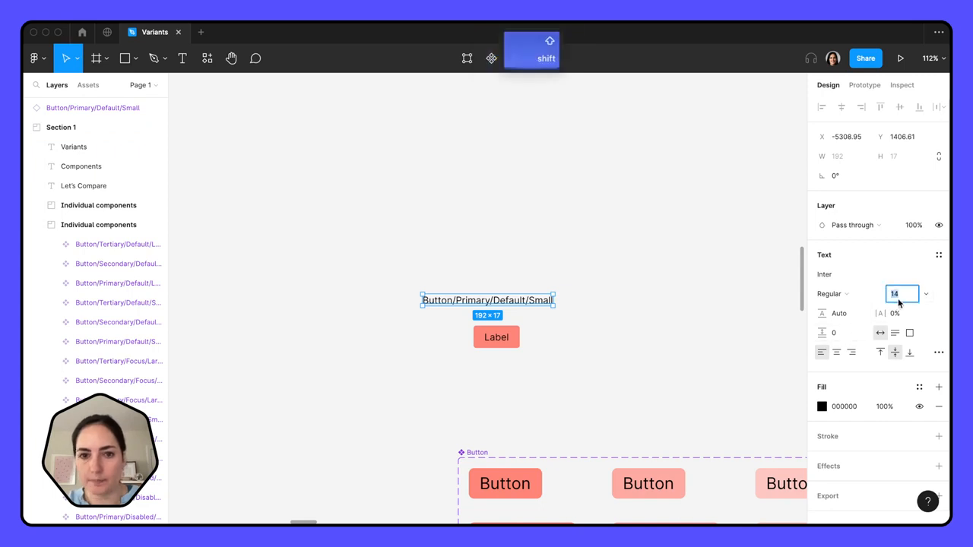
pyautogui.scroll(-3, 527, 347)
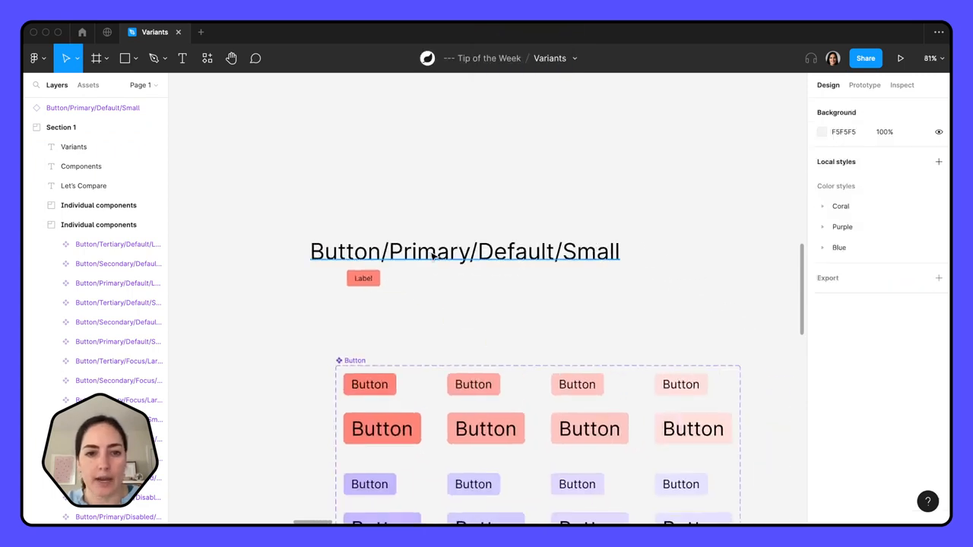
pyautogui.moveTo(431, 256); pyautogui.dragTo(533, 291)
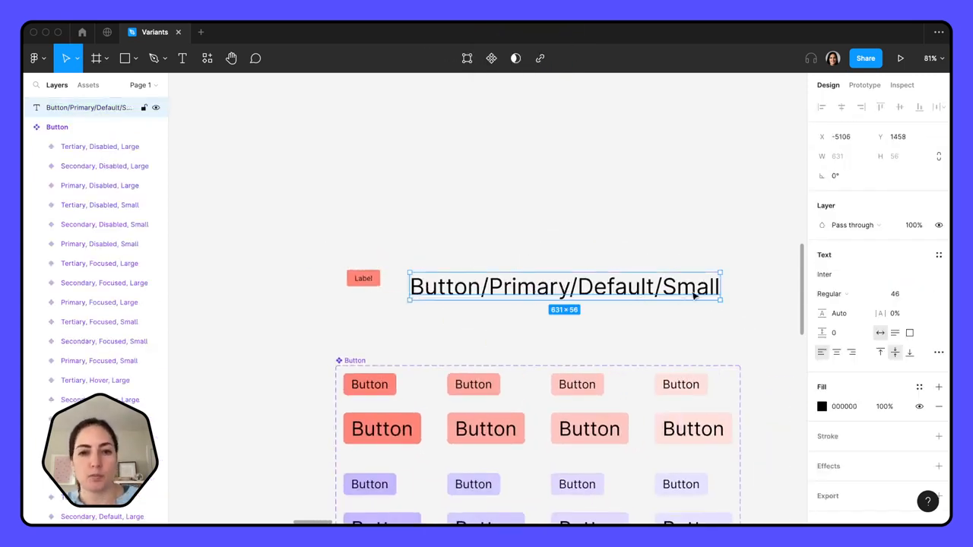
# Rename the Button component set's Property 1, Property 2 and Property 3 to Type, State and Size
pyautogui.scroll(-5, 695, 296)
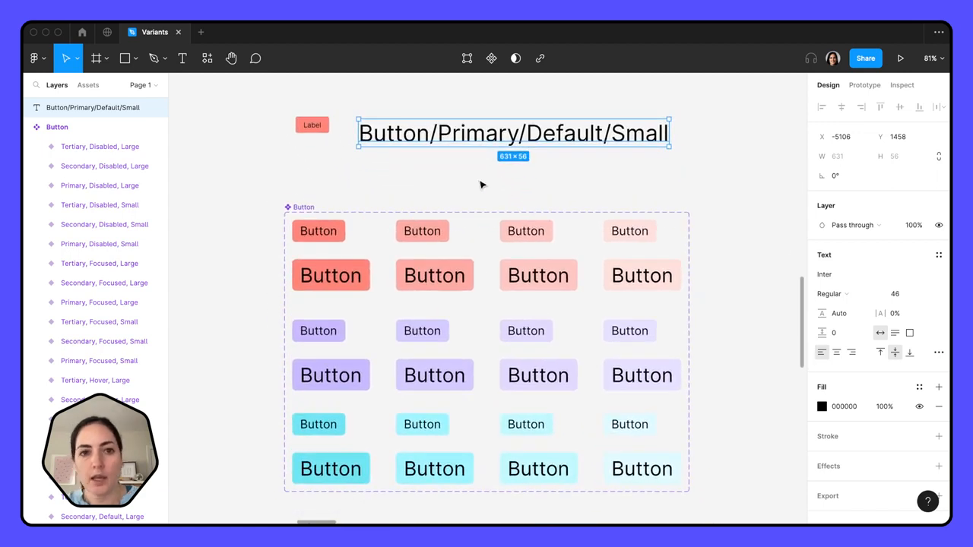
pyautogui.click(306, 207)
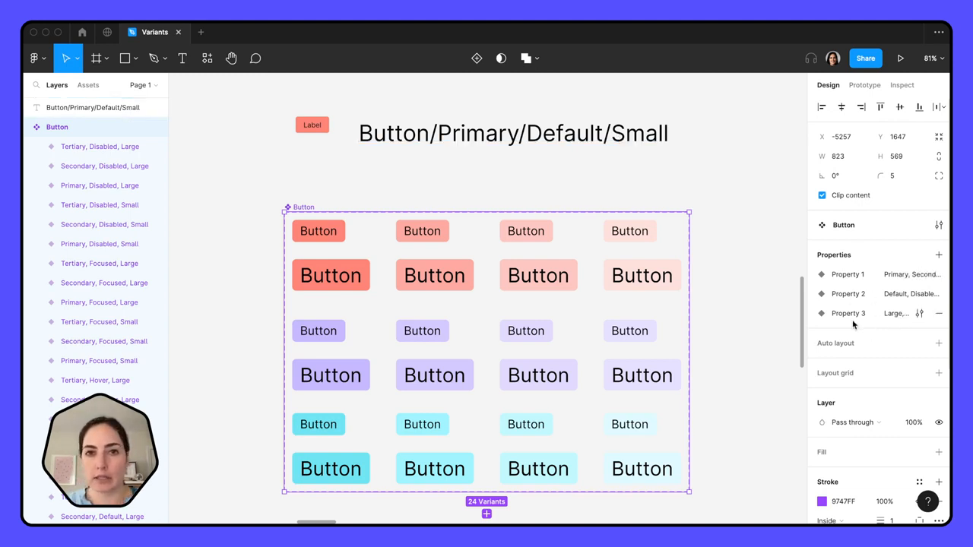
pyautogui.scroll(-1, 576, 196)
pyautogui.doubleClick(850, 275)
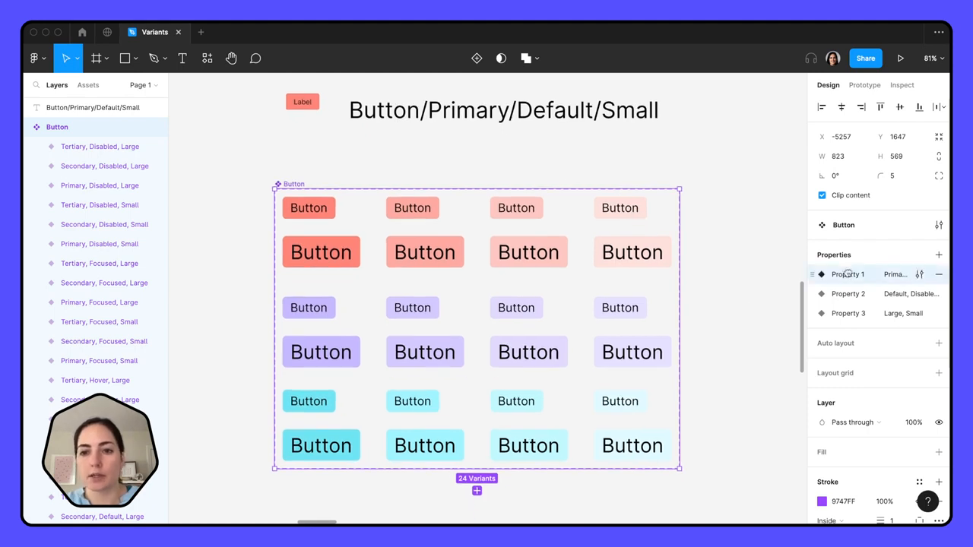
pyautogui.write('Type')
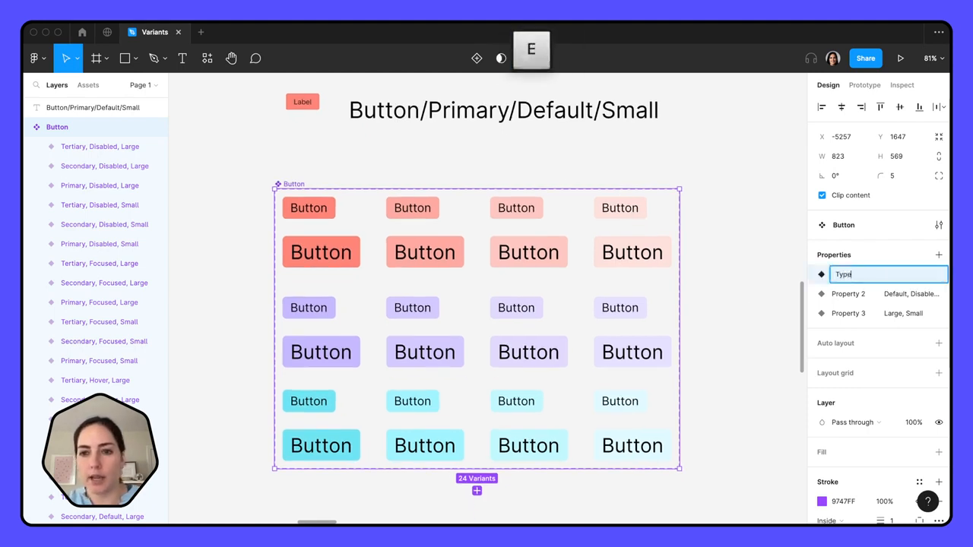
pyautogui.doubleClick(842, 295)
pyautogui.press('BackSpace')
pyautogui.write('State')
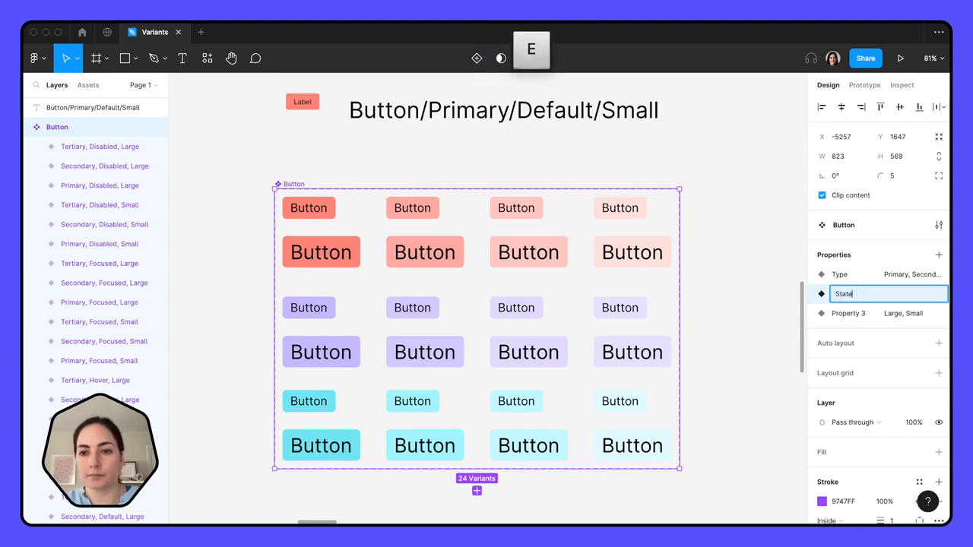
pyautogui.doubleClick(843, 314)
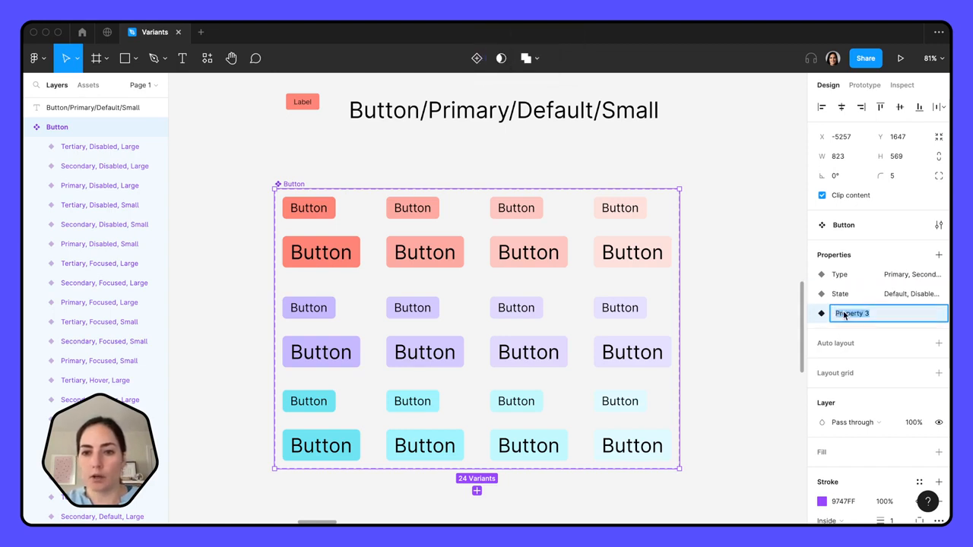
pyautogui.press('BackSpace')
pyautogui.write('Size')
pyautogui.click(745, 296)
# Place an instance of the Tertiary, Hover, Large variant below the component set and switch it to Secondary, Default, Small
pyautogui.scroll(-2, 745, 296)
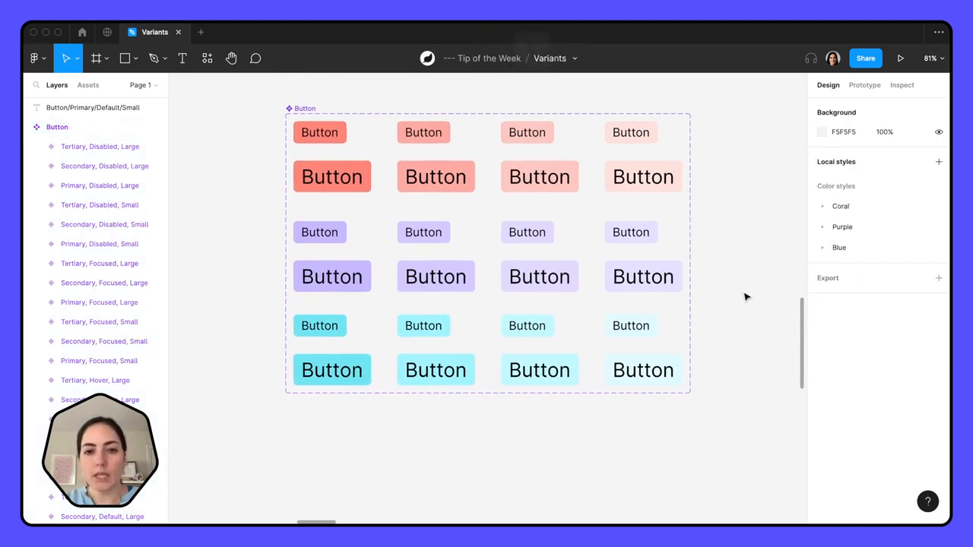
pyautogui.click(430, 373)
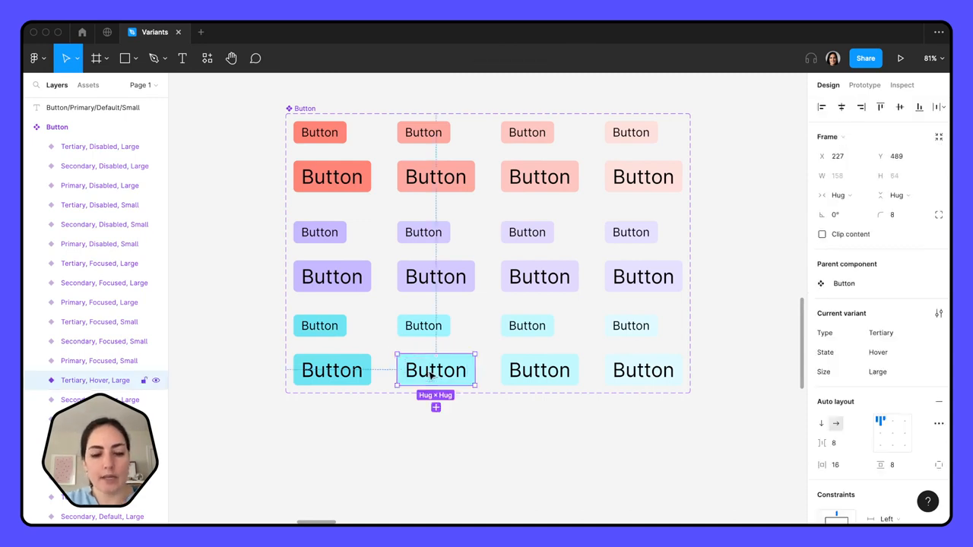
pyautogui.moveTo(431, 372); pyautogui.dragTo(463, 468)
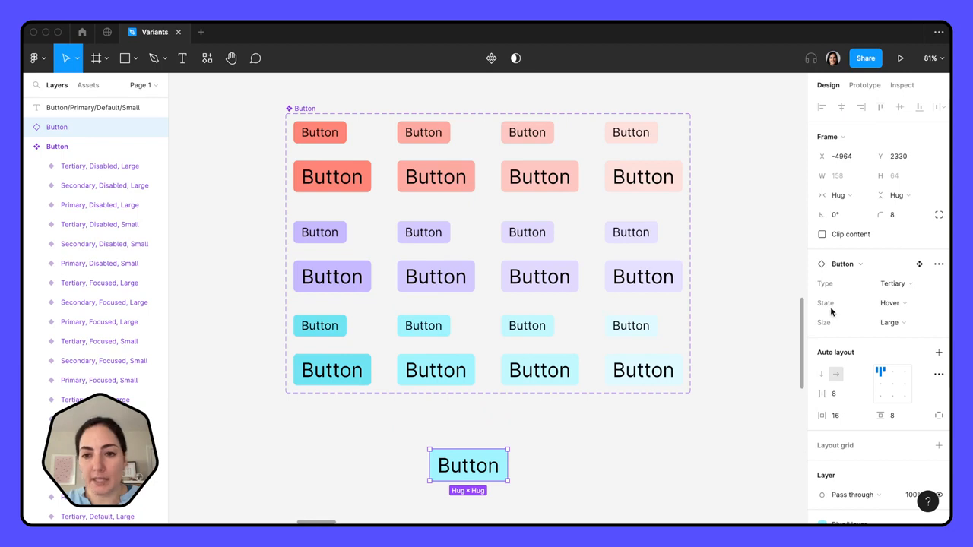
pyautogui.click(893, 284)
pyautogui.click(889, 266)
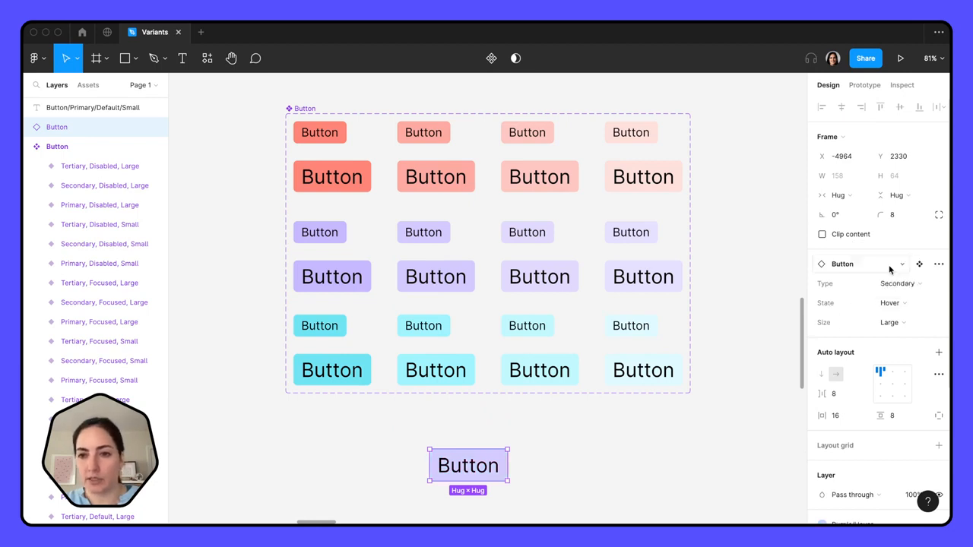
pyautogui.click(891, 302)
pyautogui.click(883, 260)
pyautogui.click(890, 322)
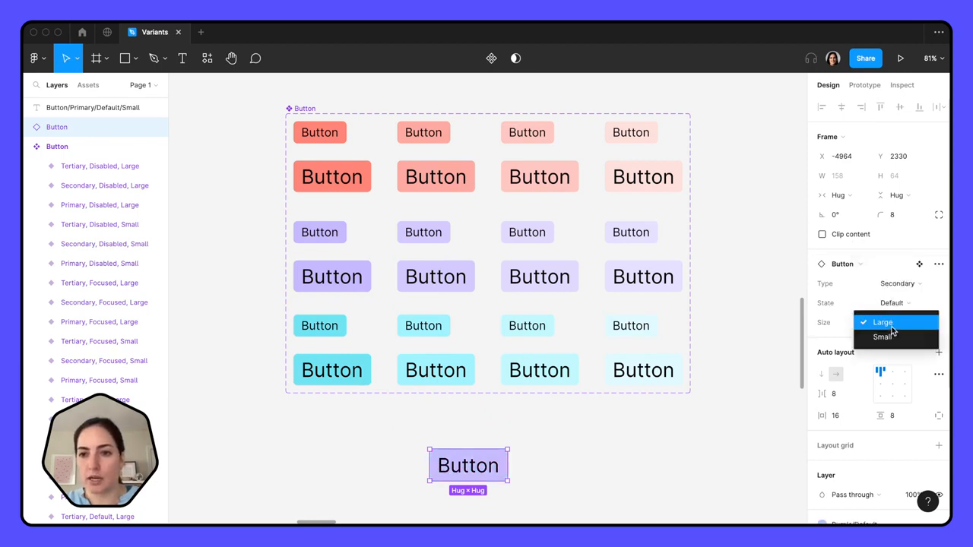
pyautogui.click(886, 337)
pyautogui.click(583, 442)
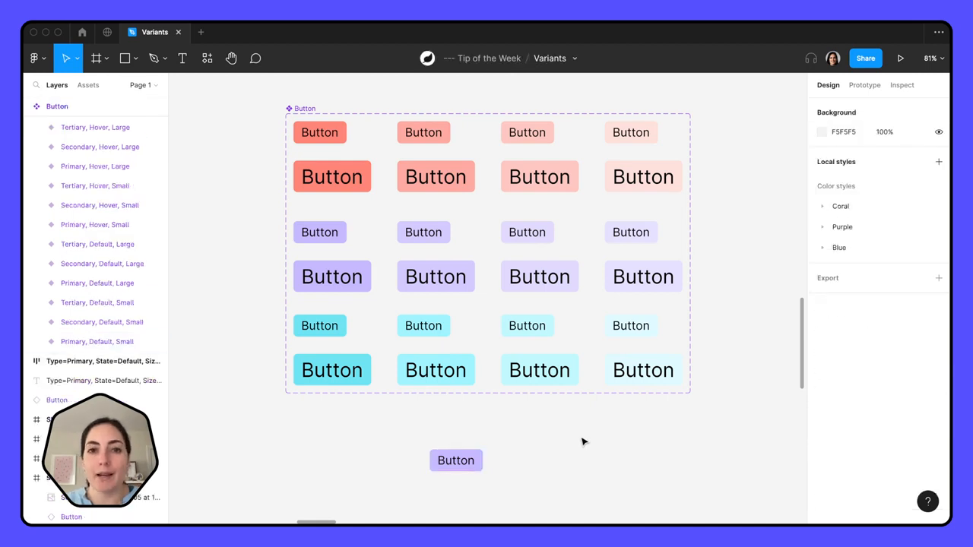
# Paste the Primary, Default, Small variant's full layer name as text below the component set and set its font size to 48
pyautogui.click(320, 137)
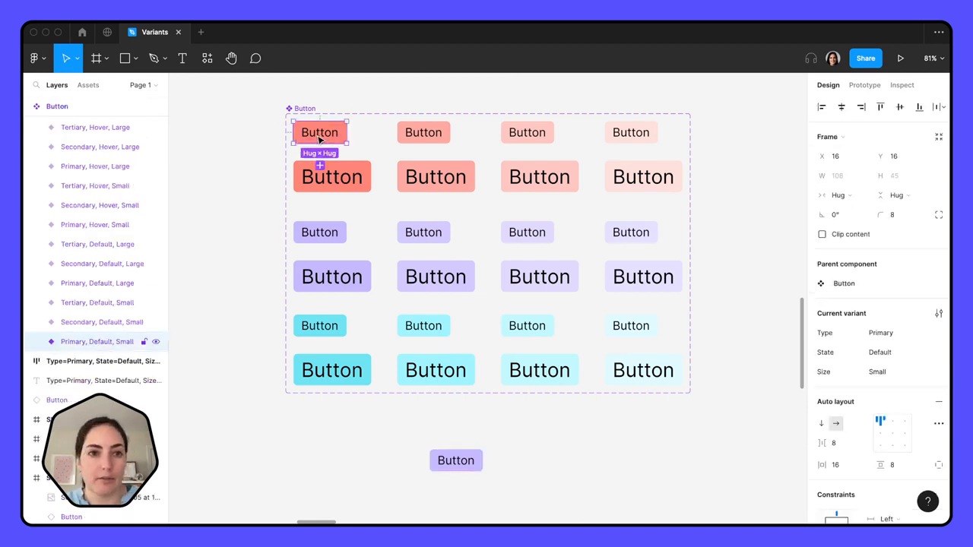
pyautogui.doubleClick(79, 342)
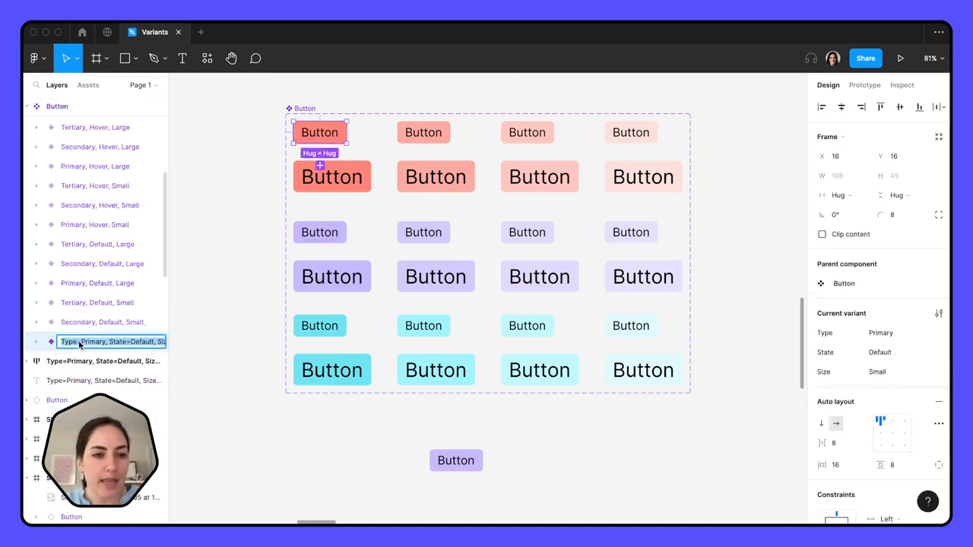
pyautogui.press('super+c')
pyautogui.click(605, 487)
pyautogui.press('super+v')
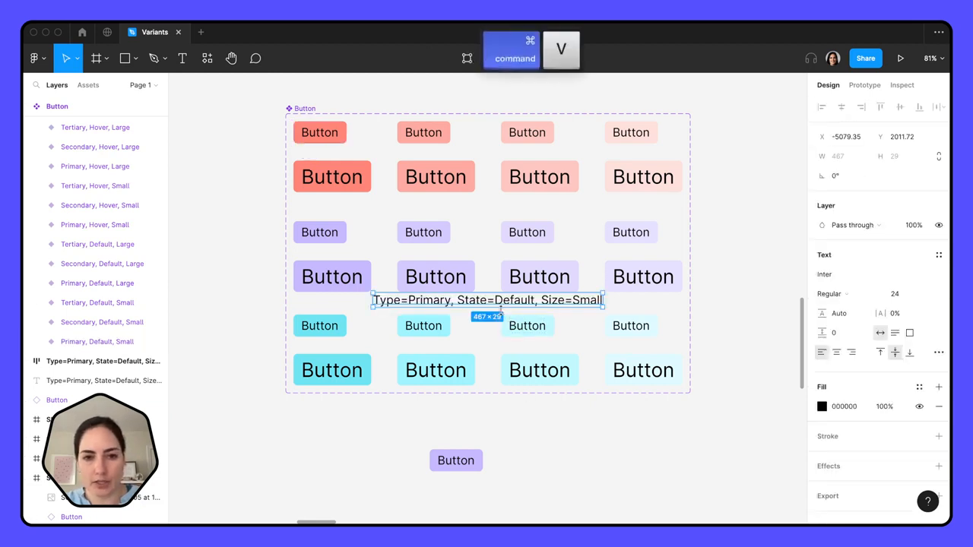
pyautogui.moveTo(498, 308); pyautogui.dragTo(503, 419)
pyautogui.click(900, 295)
pyautogui.write('48')
# Delete the test button instance and move the Type=Primary, State=Default, Size=Small text into the space below the component set
pyautogui.click(475, 459)
pyautogui.press('BackSpace')
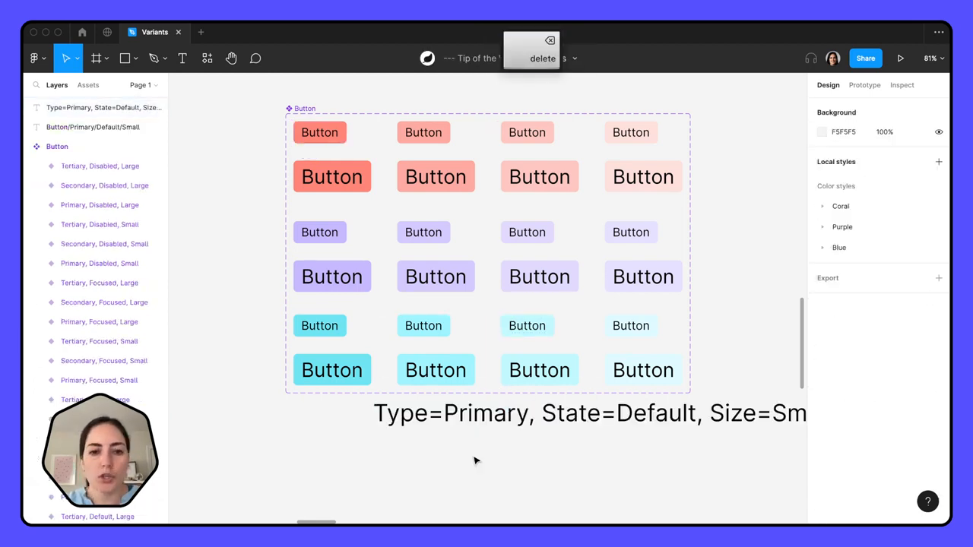
pyautogui.moveTo(511, 426); pyautogui.dragTo(409, 465)
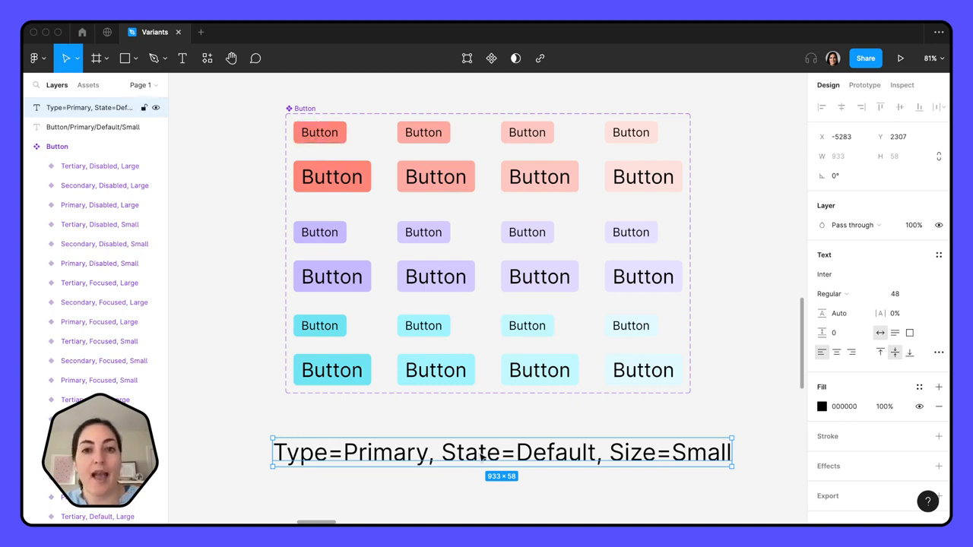
# Compare the component set's Type, State and Size properties with the pasted variant name text
pyautogui.click(572, 161)
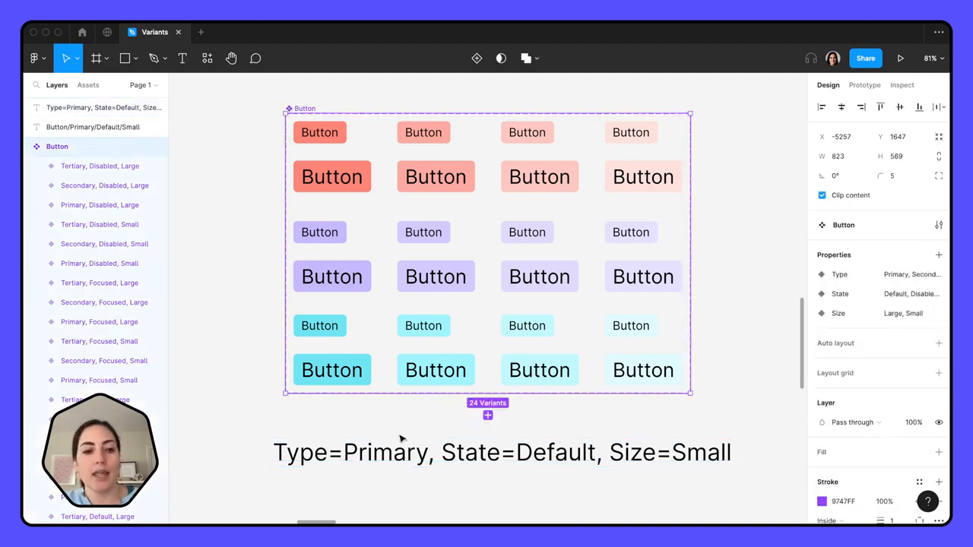
pyautogui.click(734, 319)
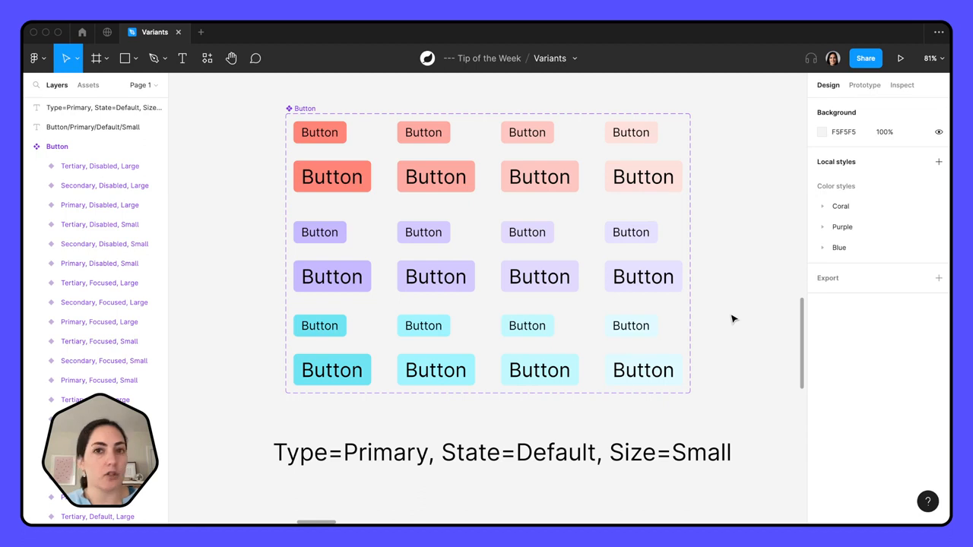
pyautogui.click(372, 456)
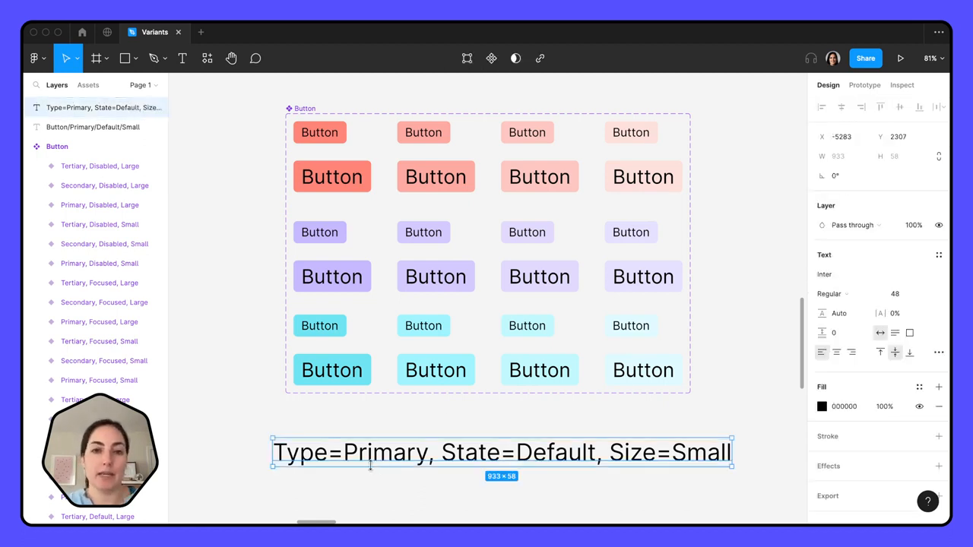